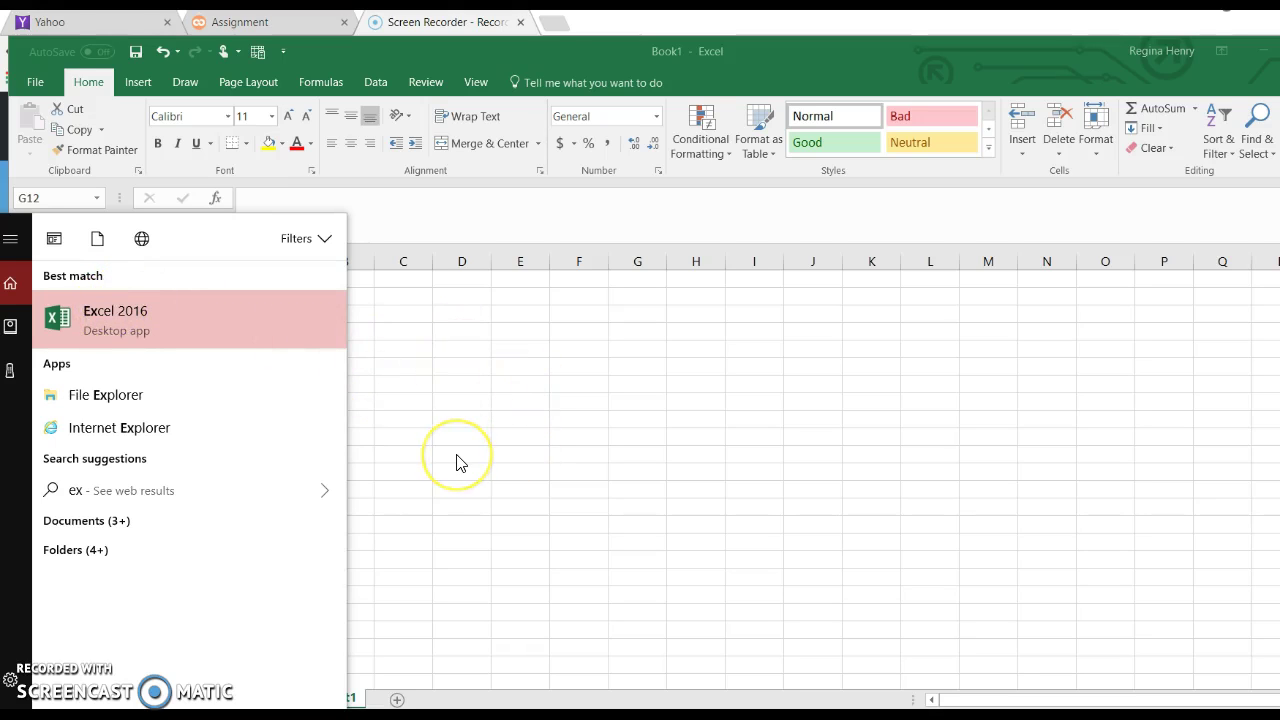
pyautogui.click(429, 429)
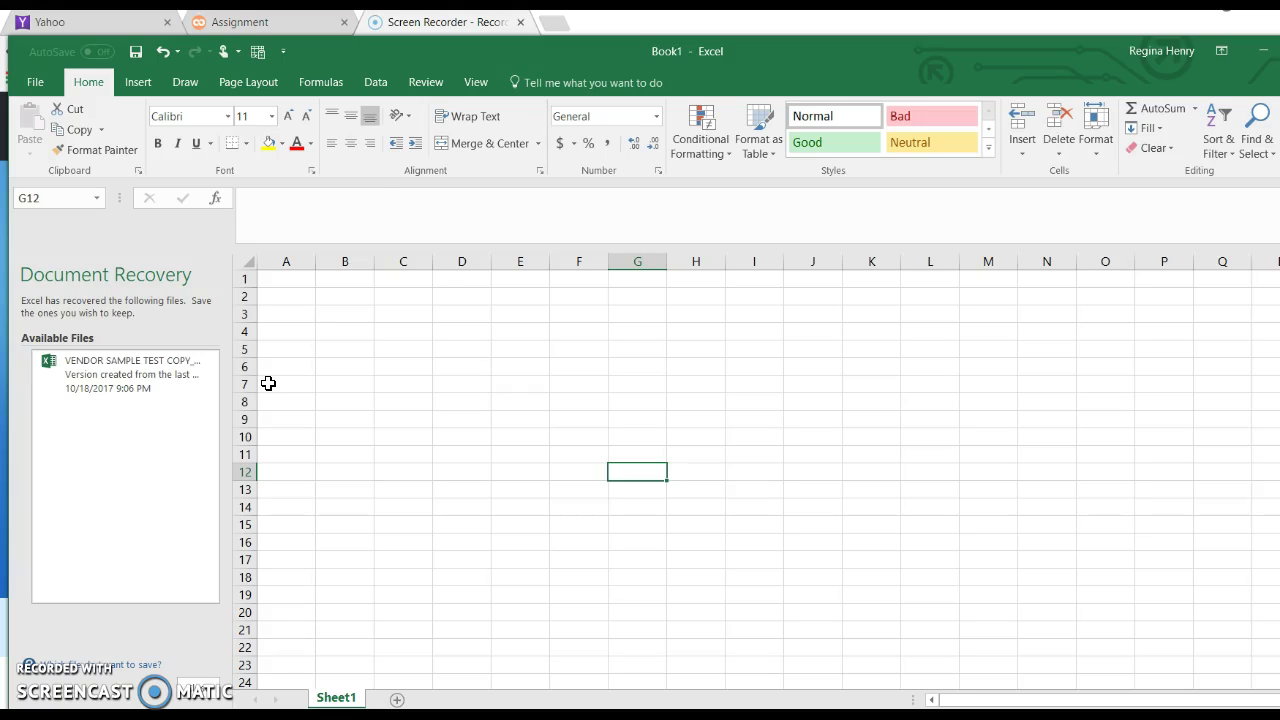
pyautogui.click(295, 281)
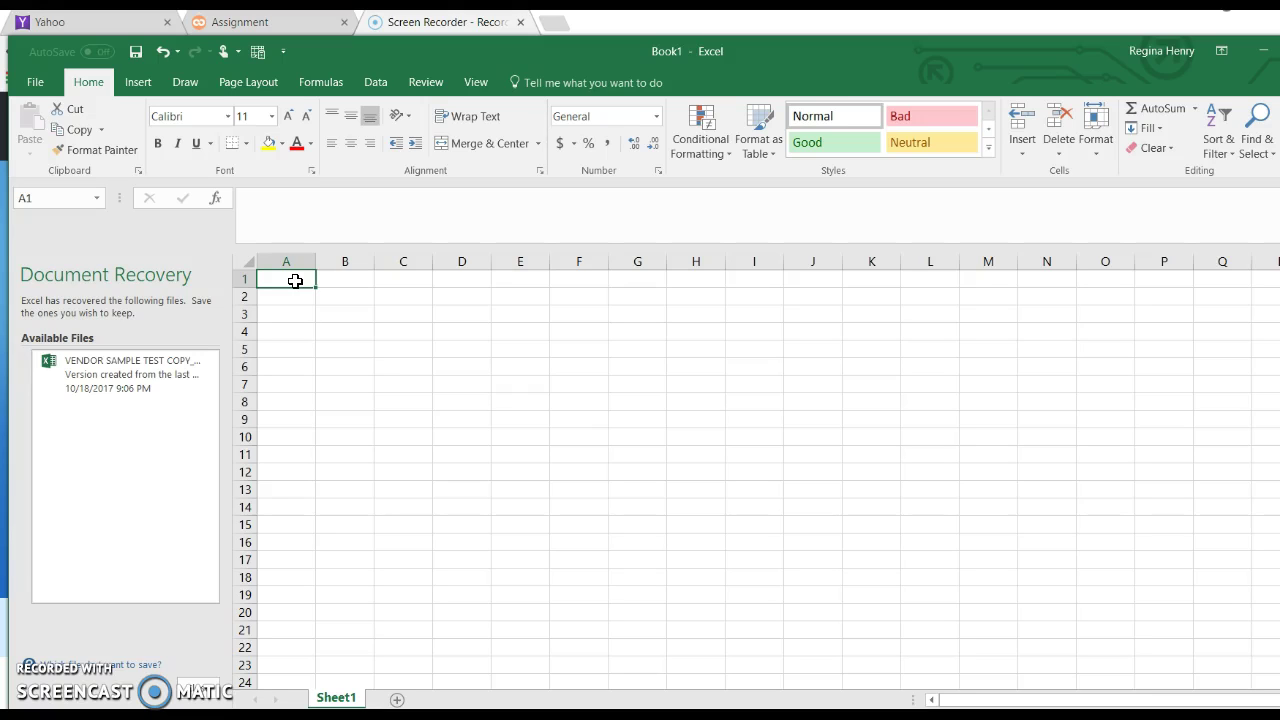
pyautogui.click(291, 261)
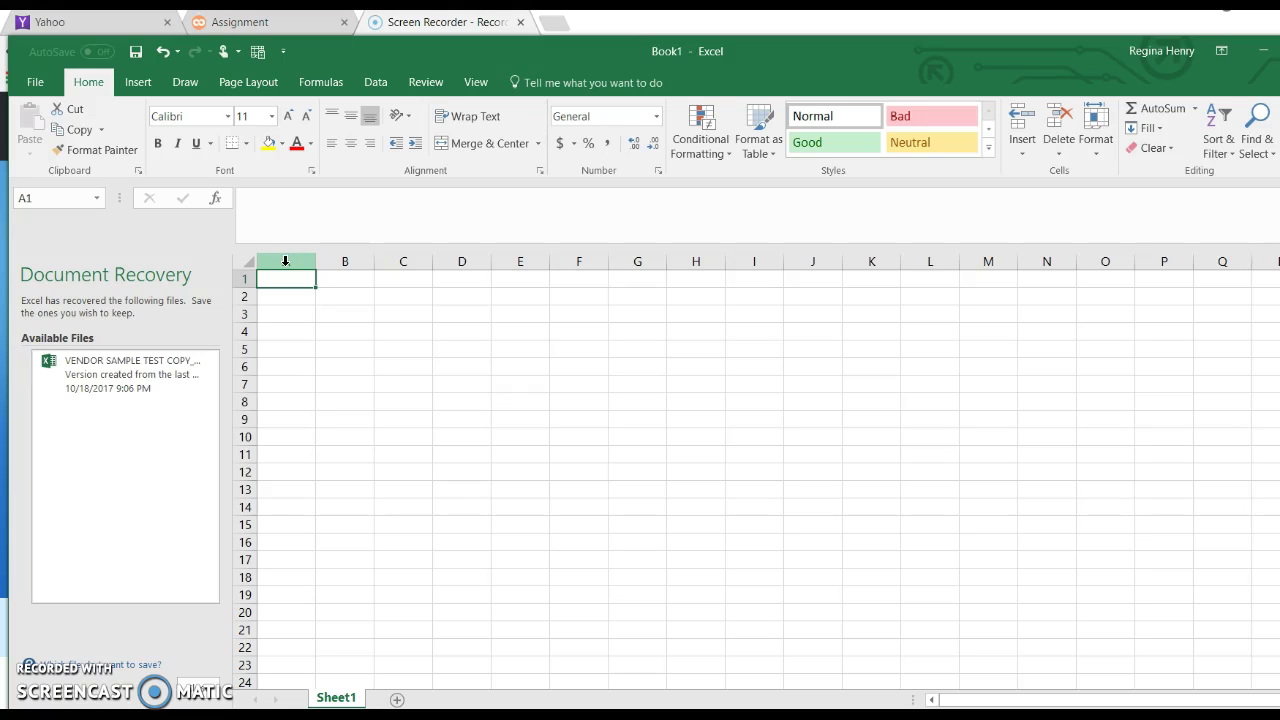
pyautogui.click(287, 261)
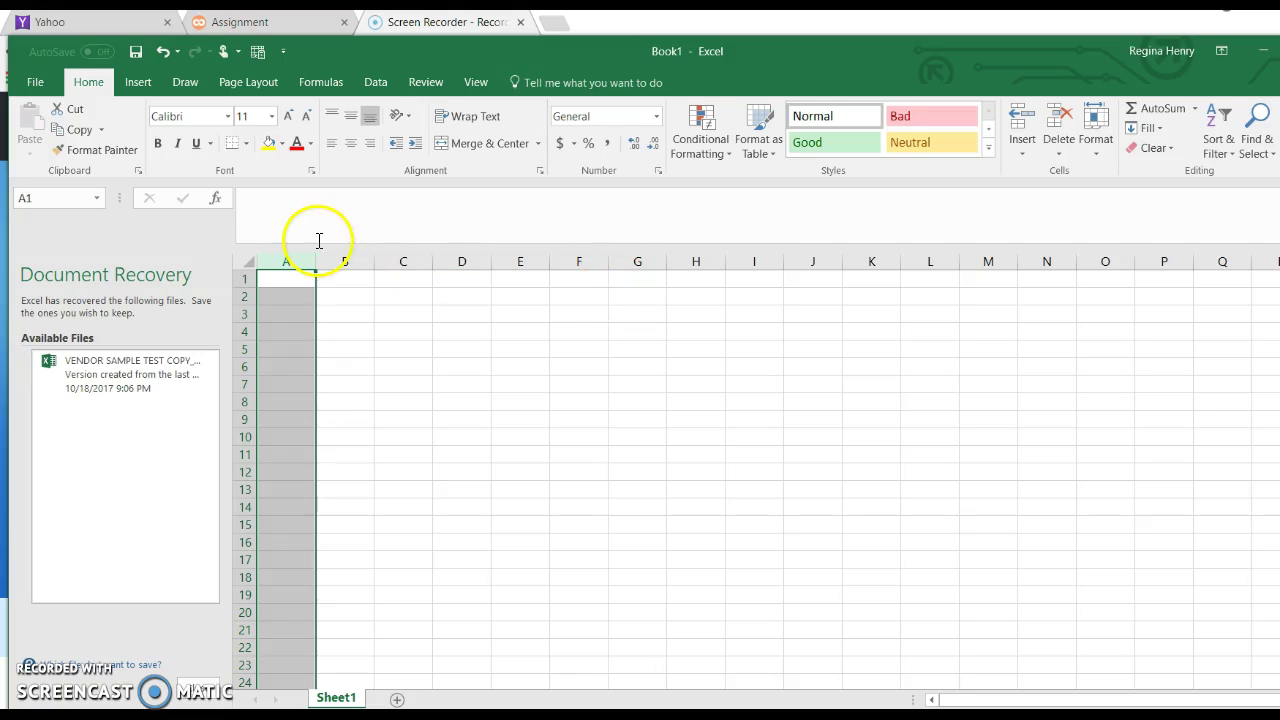
pyautogui.click(346, 260)
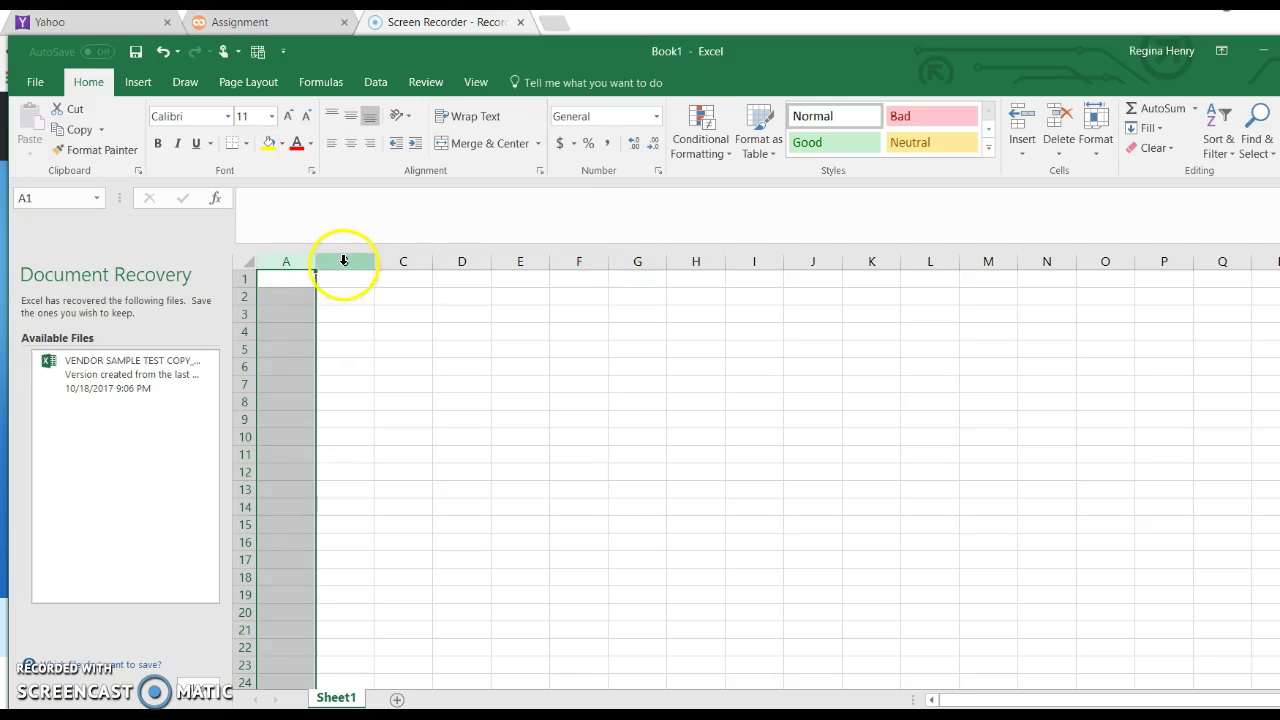
pyautogui.click(396, 260)
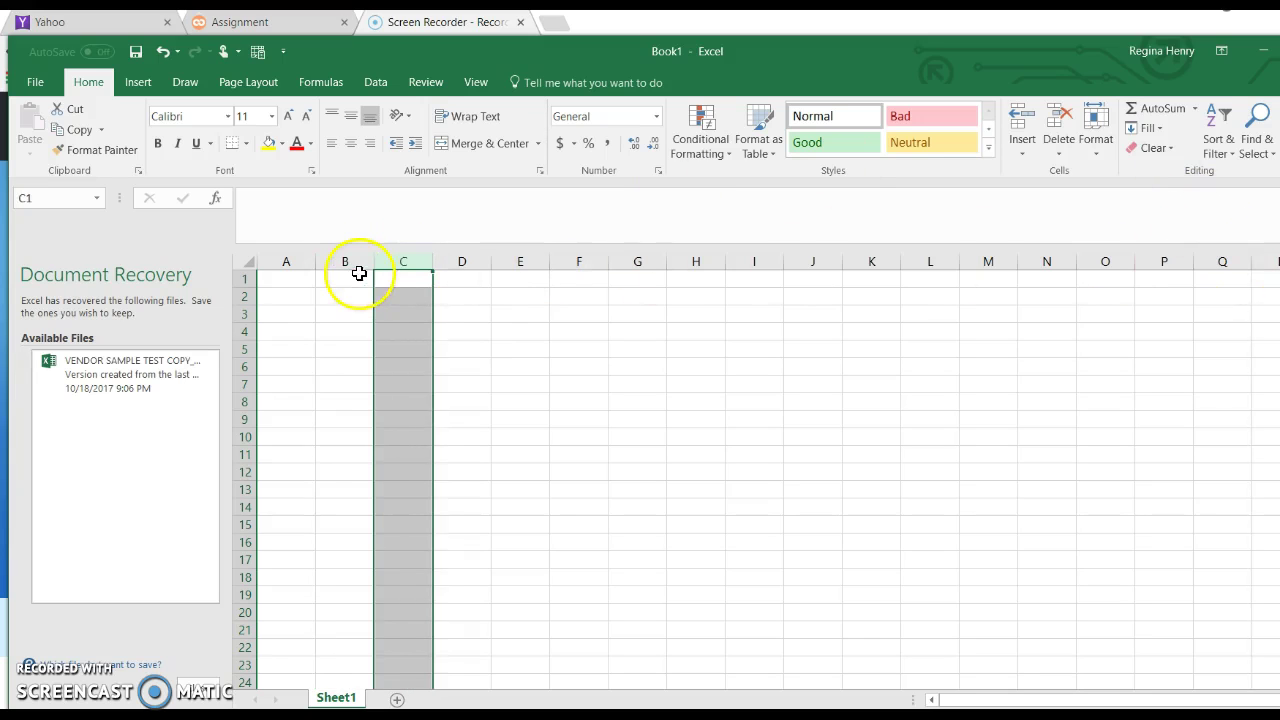
pyautogui.click(240, 281)
# Enter the title "Book Club 2017" in cell A1
pyautogui.click(272, 278)
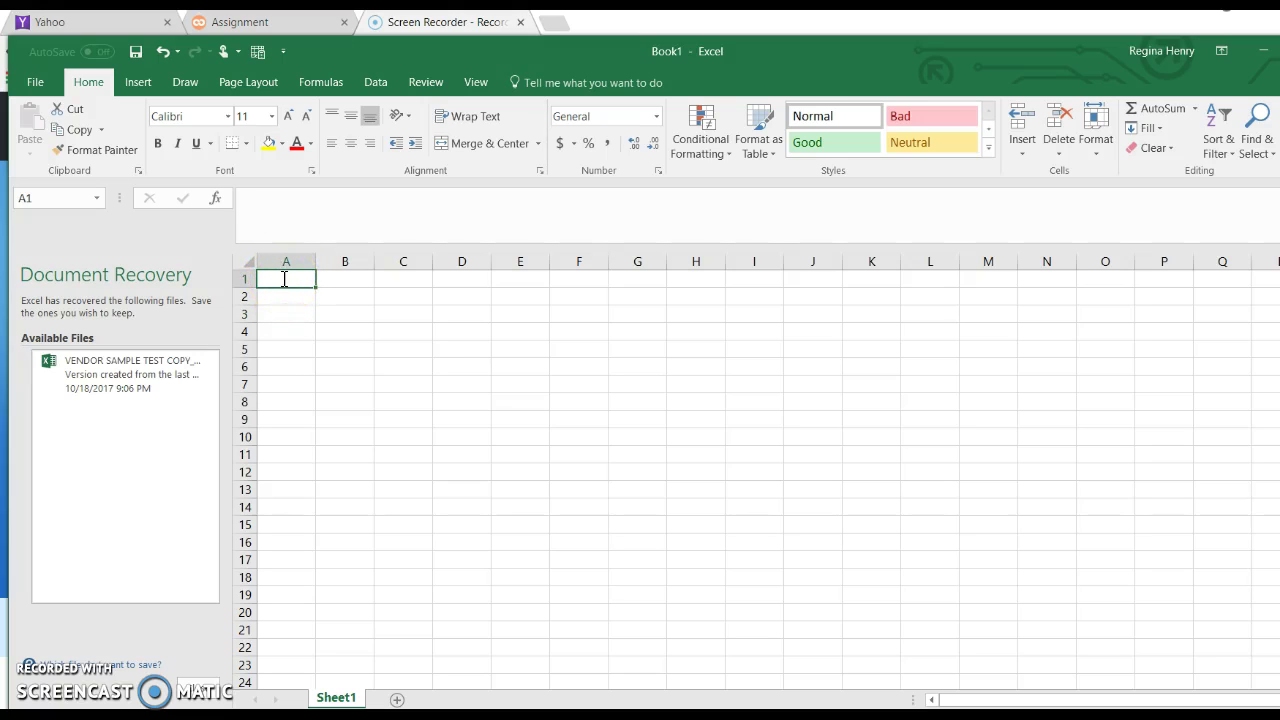
pyautogui.write('Book Cl')
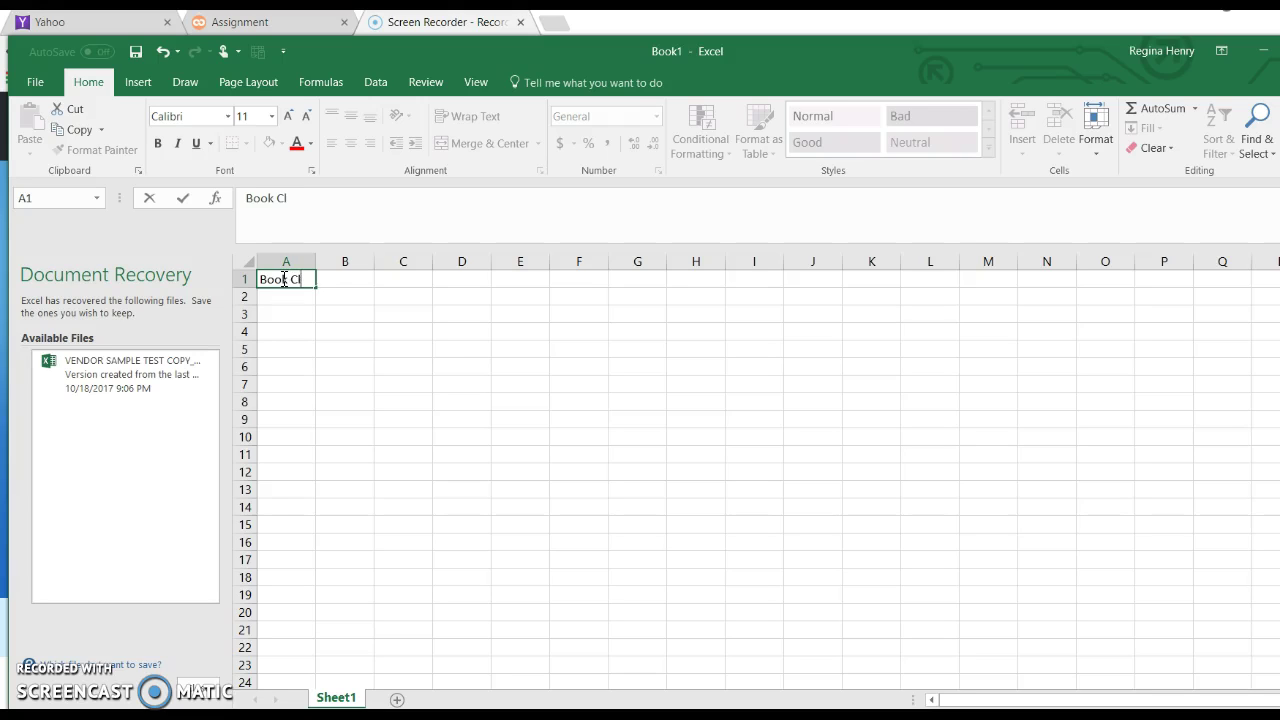
pyautogui.write('ub 2017')
pyautogui.click(282, 284)
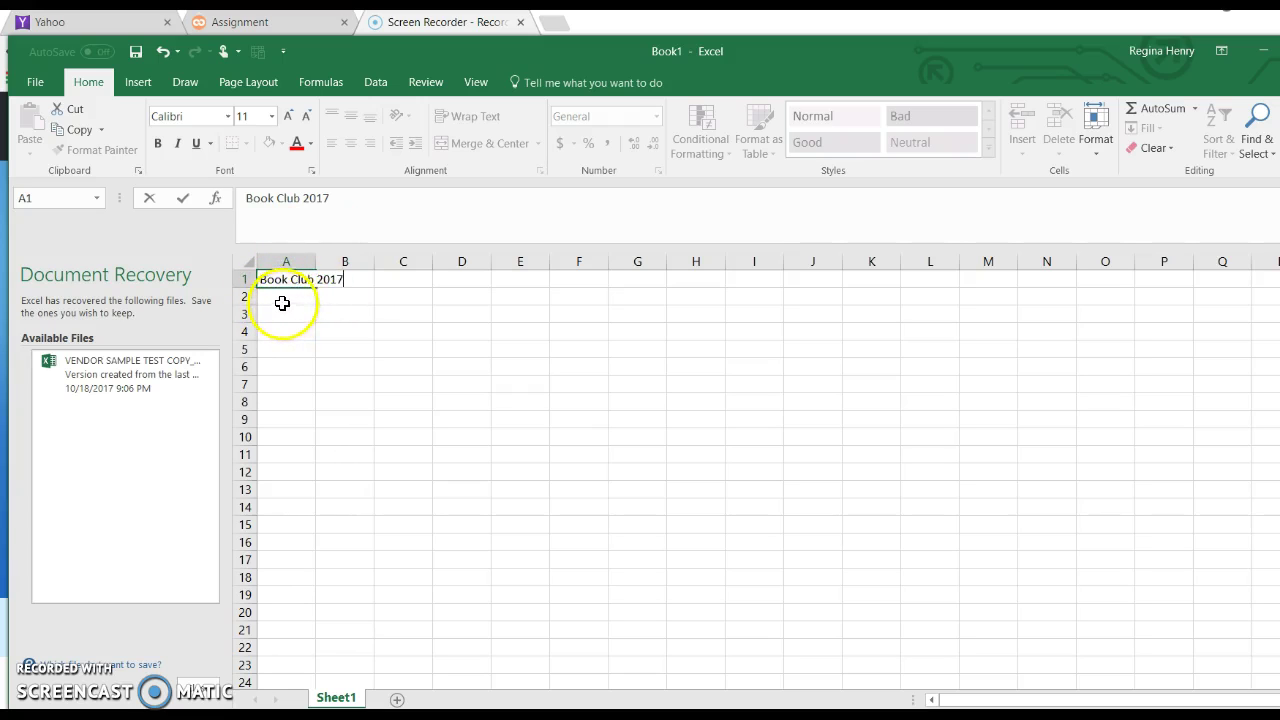
# Add the column headings "Name" in cell A2 and "Author" in cell B2
pyautogui.click(295, 300)
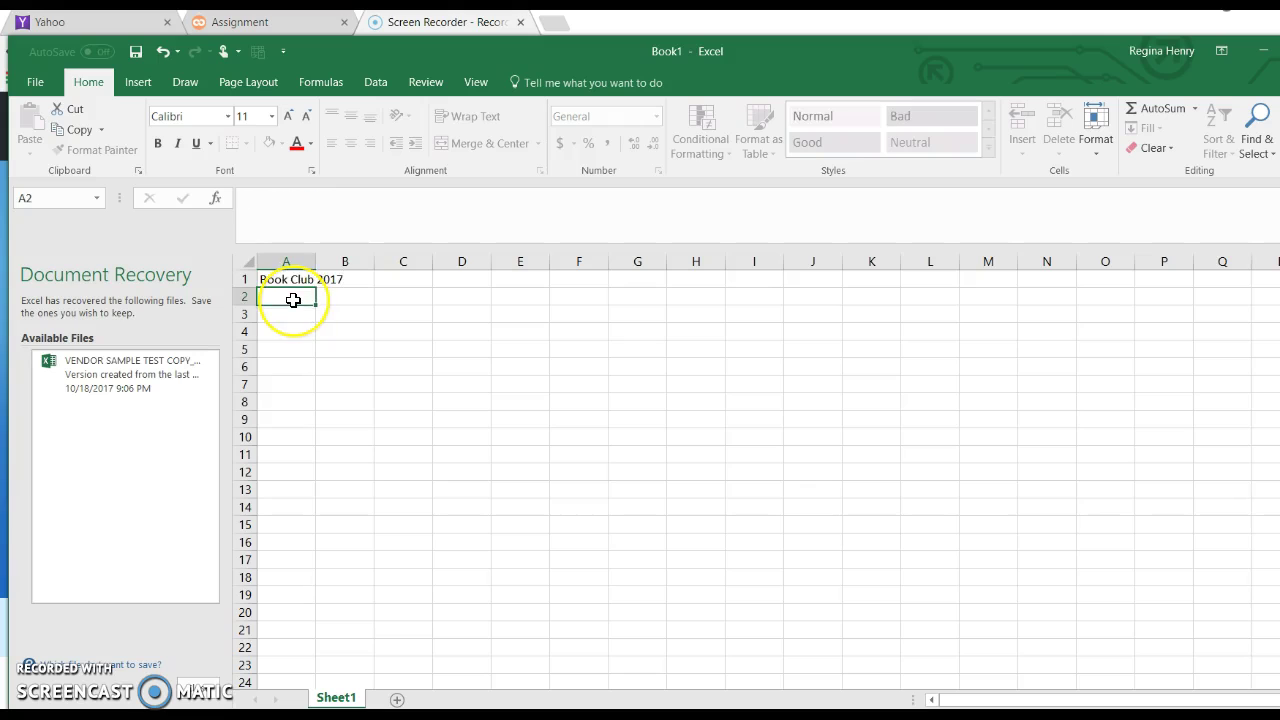
pyautogui.write('Name')
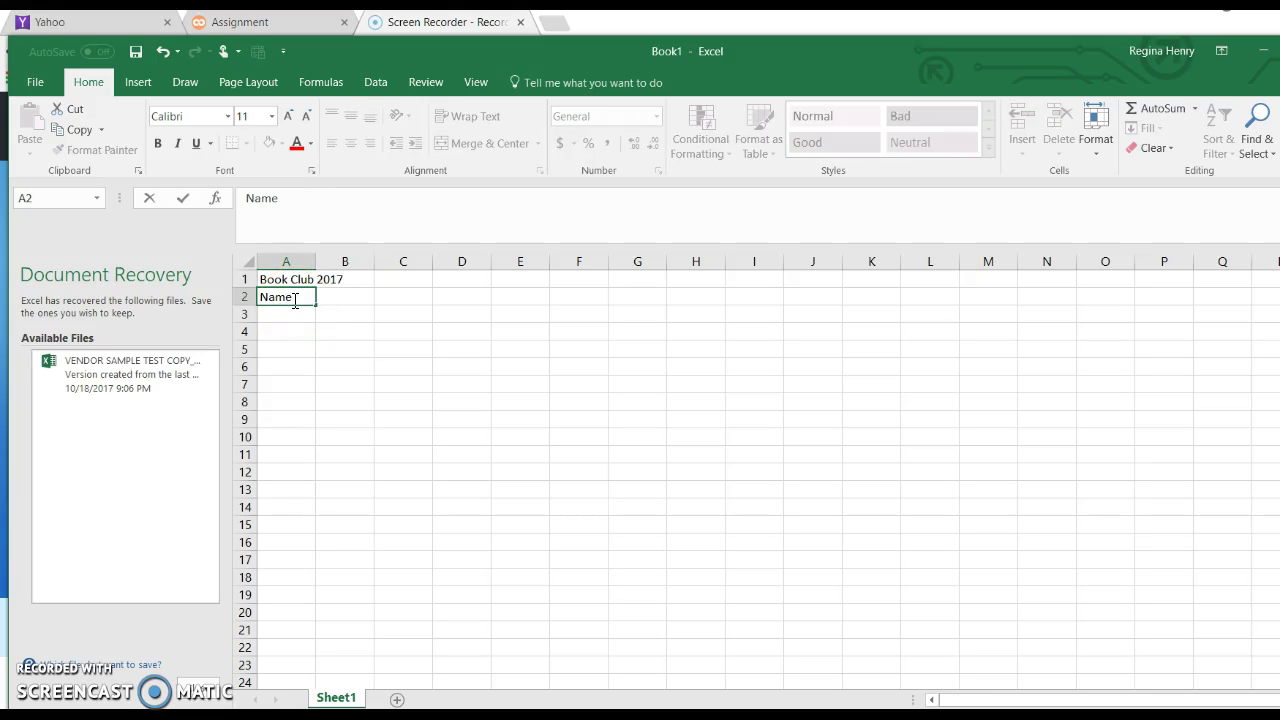
pyautogui.press('Return')
pyautogui.press('Tab')
pyautogui.press('Up')
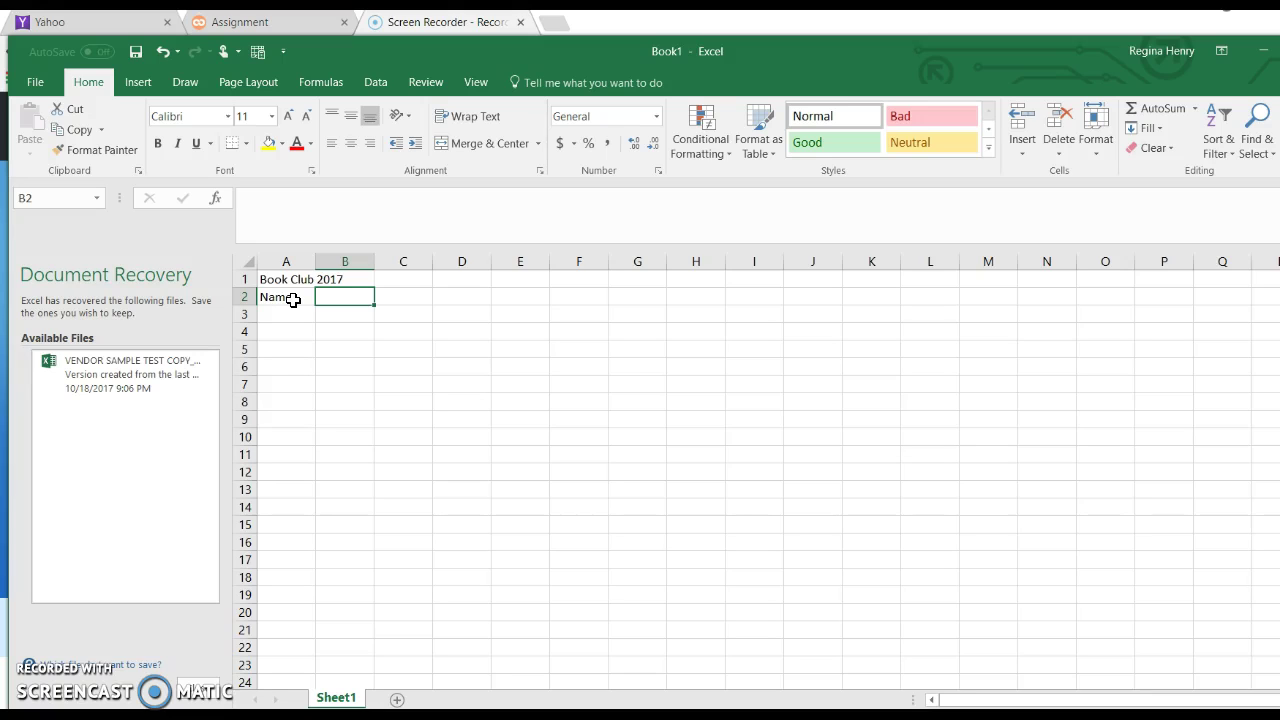
pyautogui.write('Author')
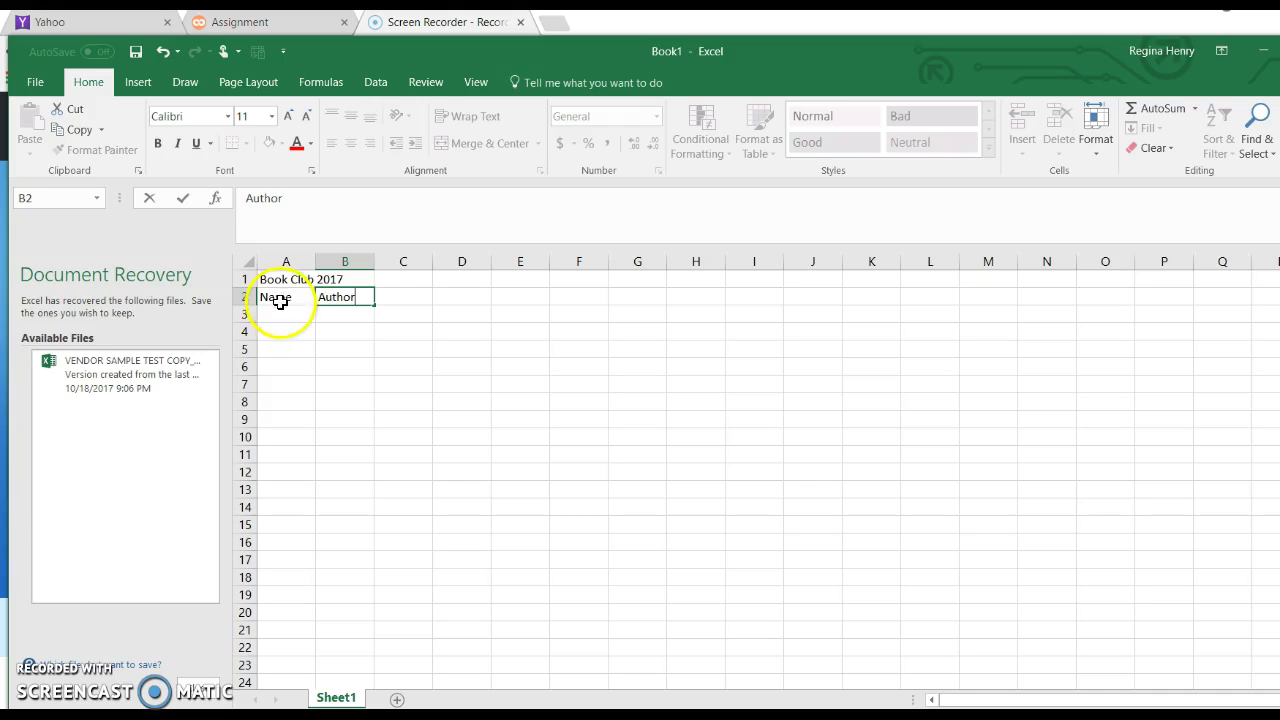
# Enter the book titles "Romeo and Juliet" in cell A3 and "Healing Damaged Emotions" in cell A4
pyautogui.click(280, 312)
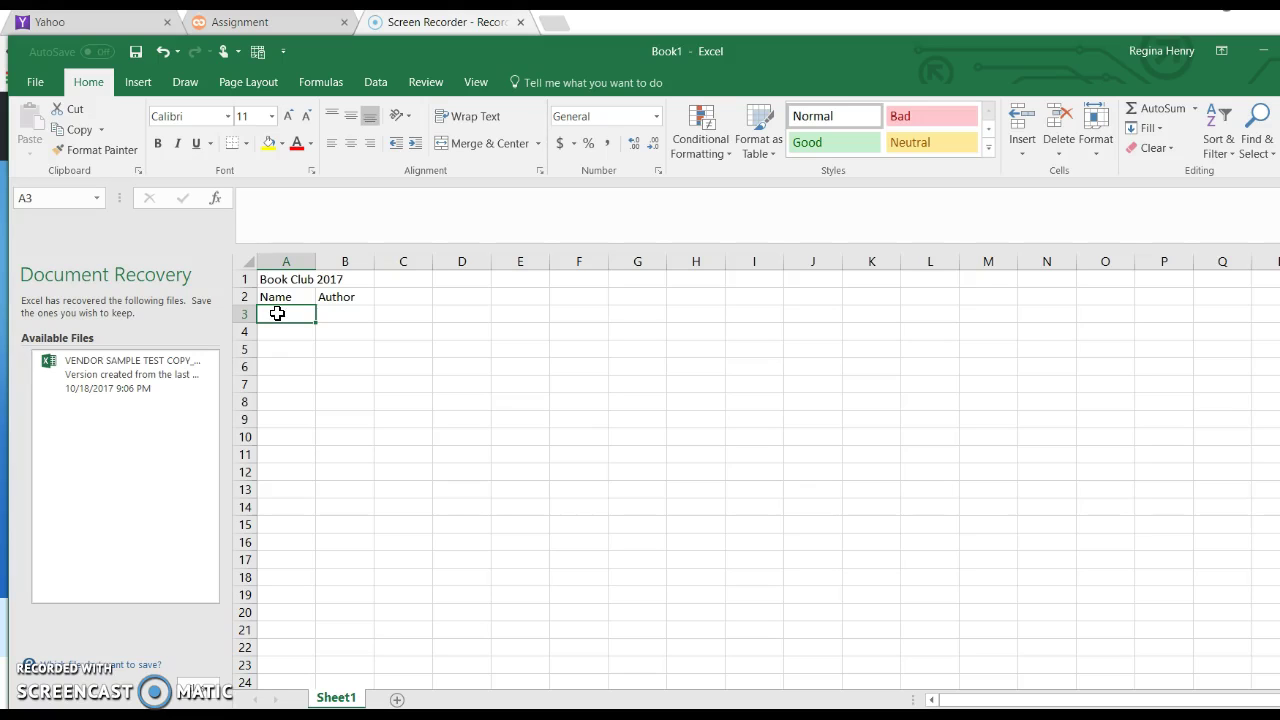
pyautogui.write('Romeo')
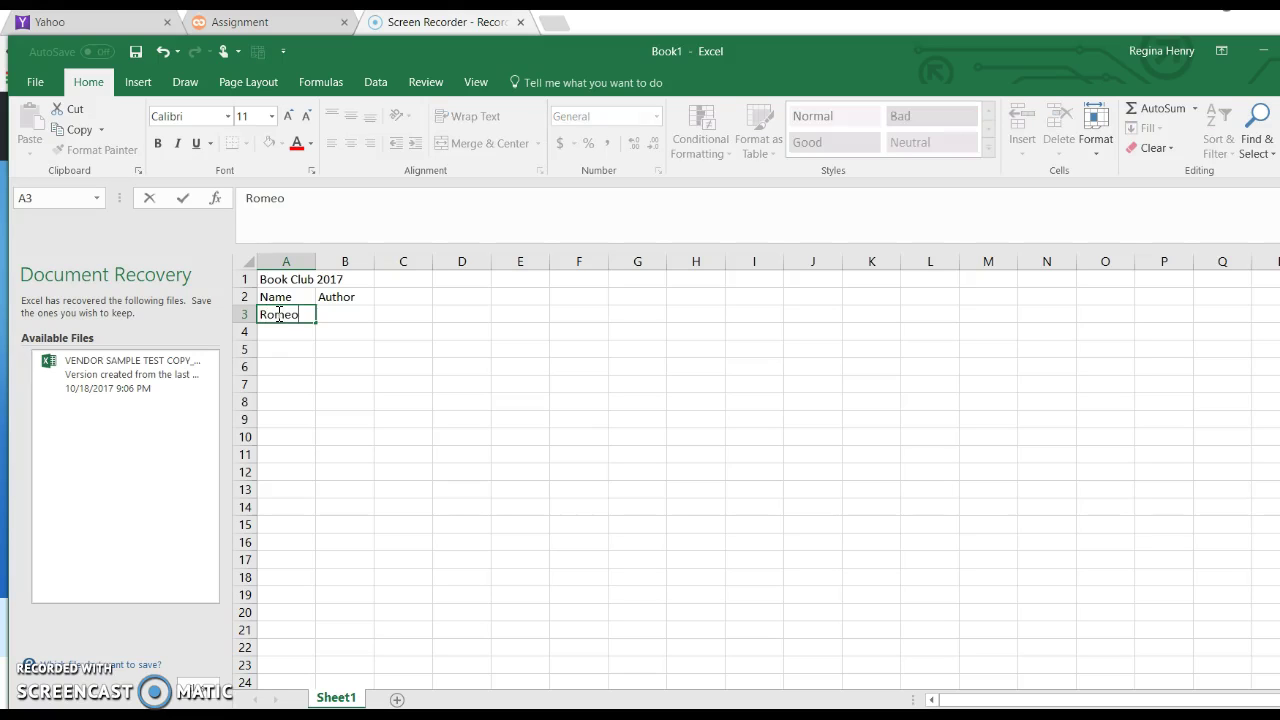
pyautogui.write(' and Juliet')
pyautogui.click(285, 328)
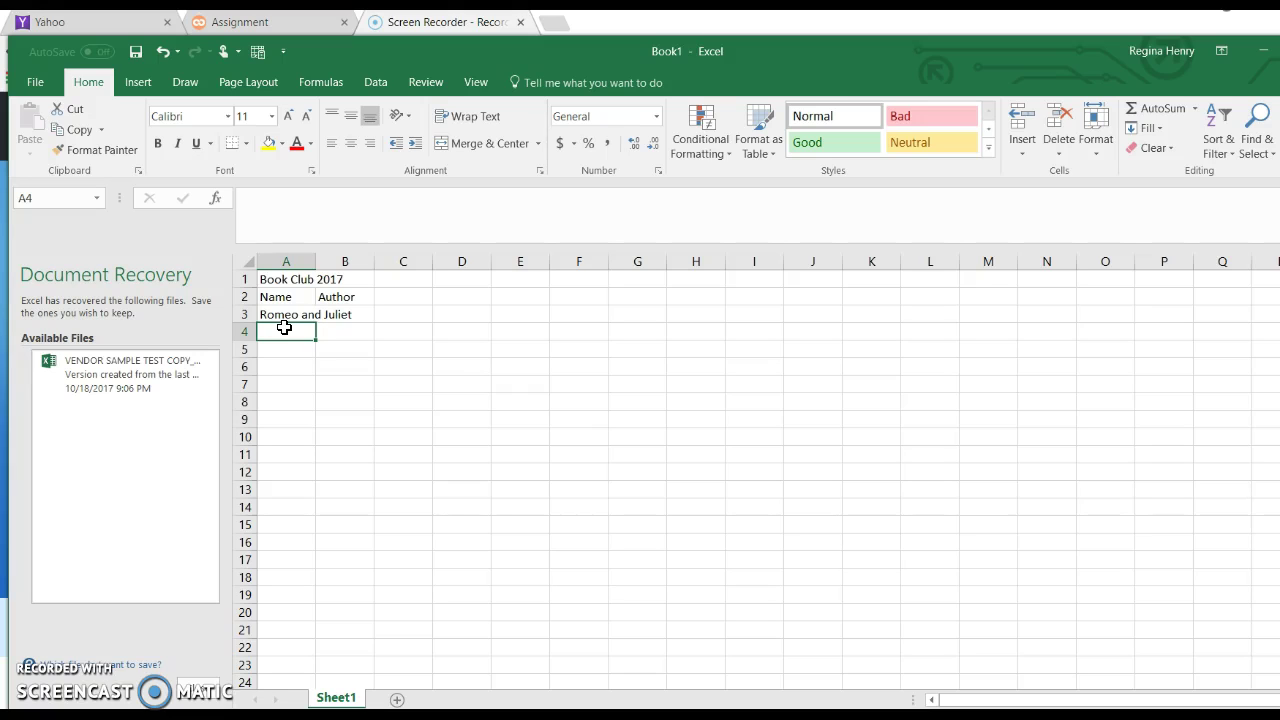
pyautogui.write('Heal')
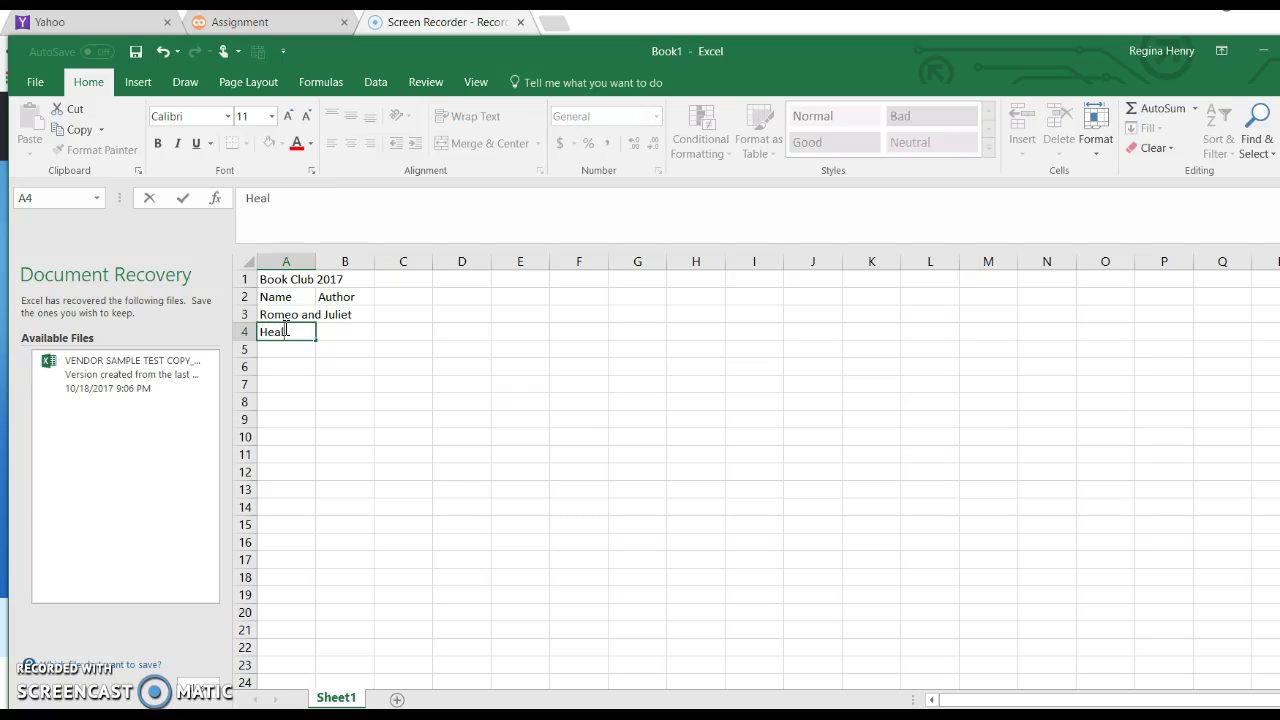
pyautogui.write('ing Damaged E')
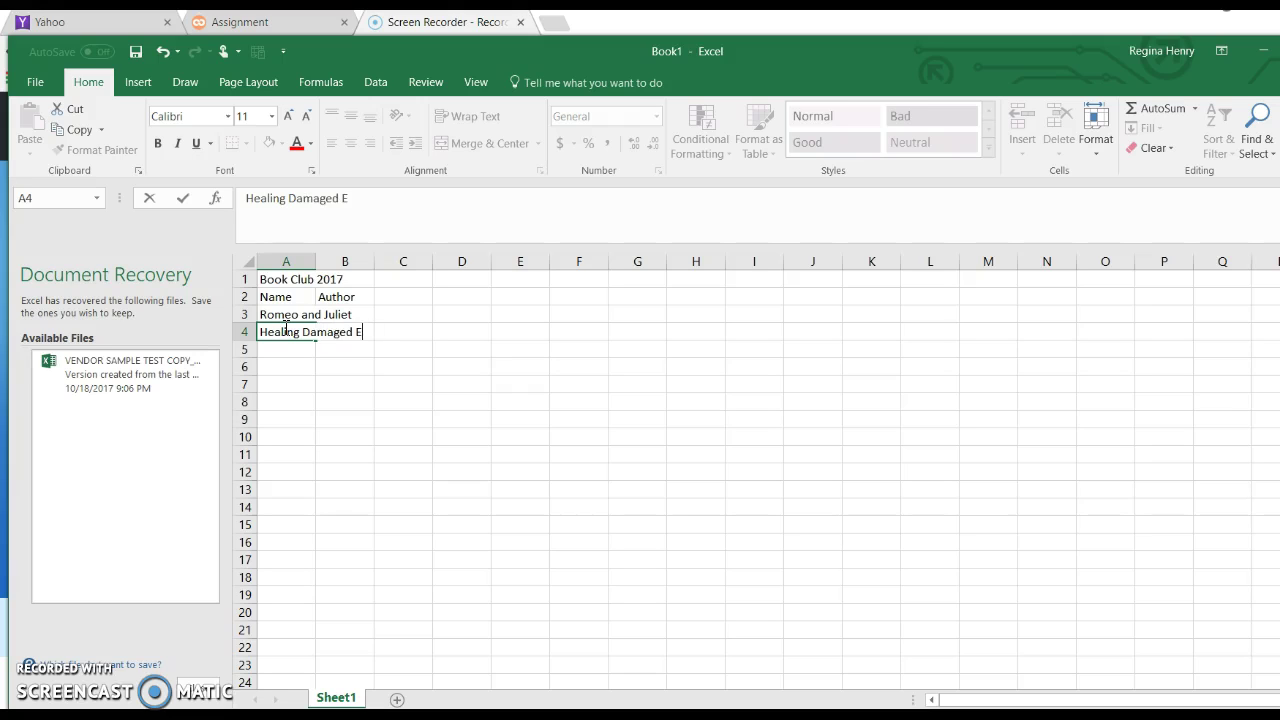
pyautogui.write('motions')
pyautogui.press('Return')
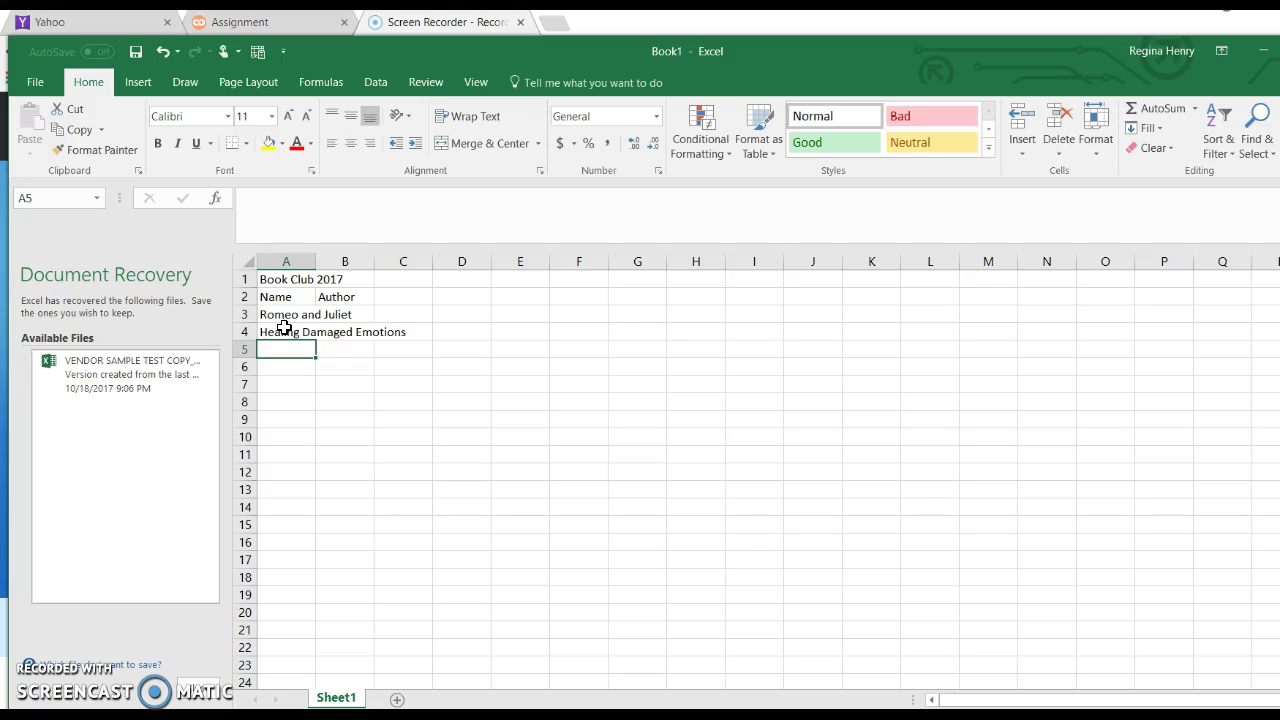
# Enter the book title "Life on the Edge" in cell A5
pyautogui.write('Life')
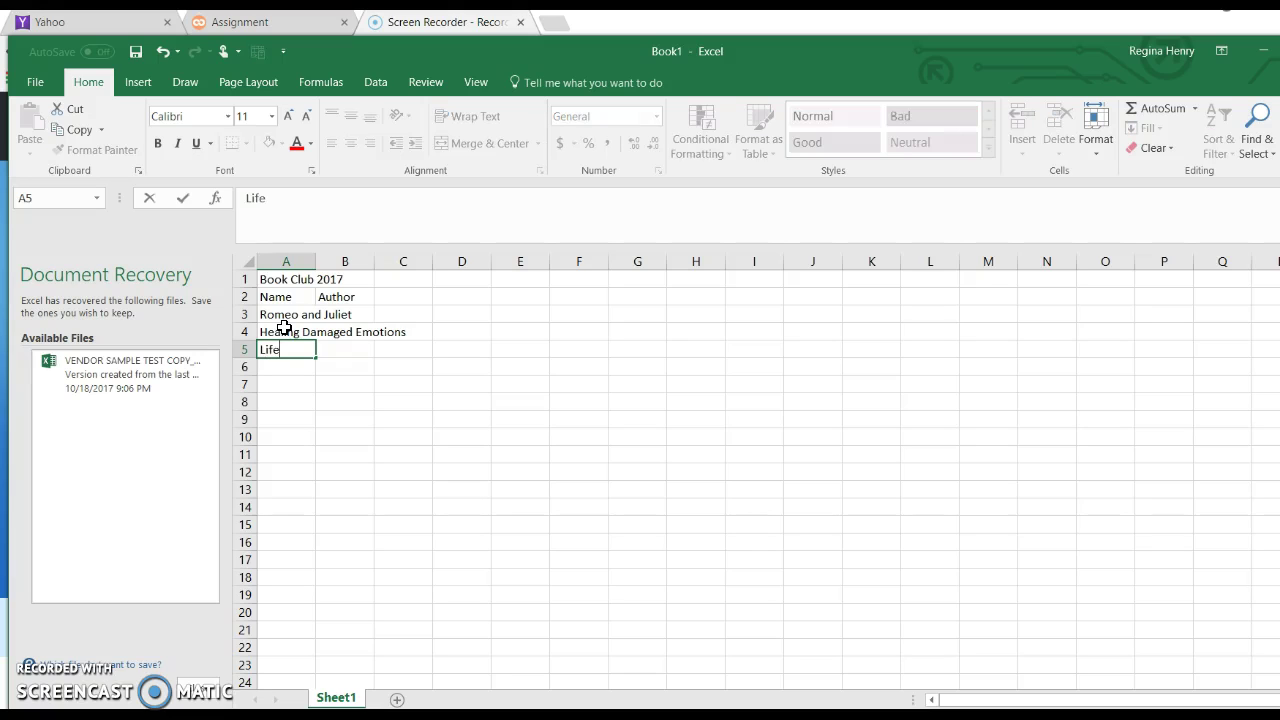
pyautogui.write(' on the Edge')
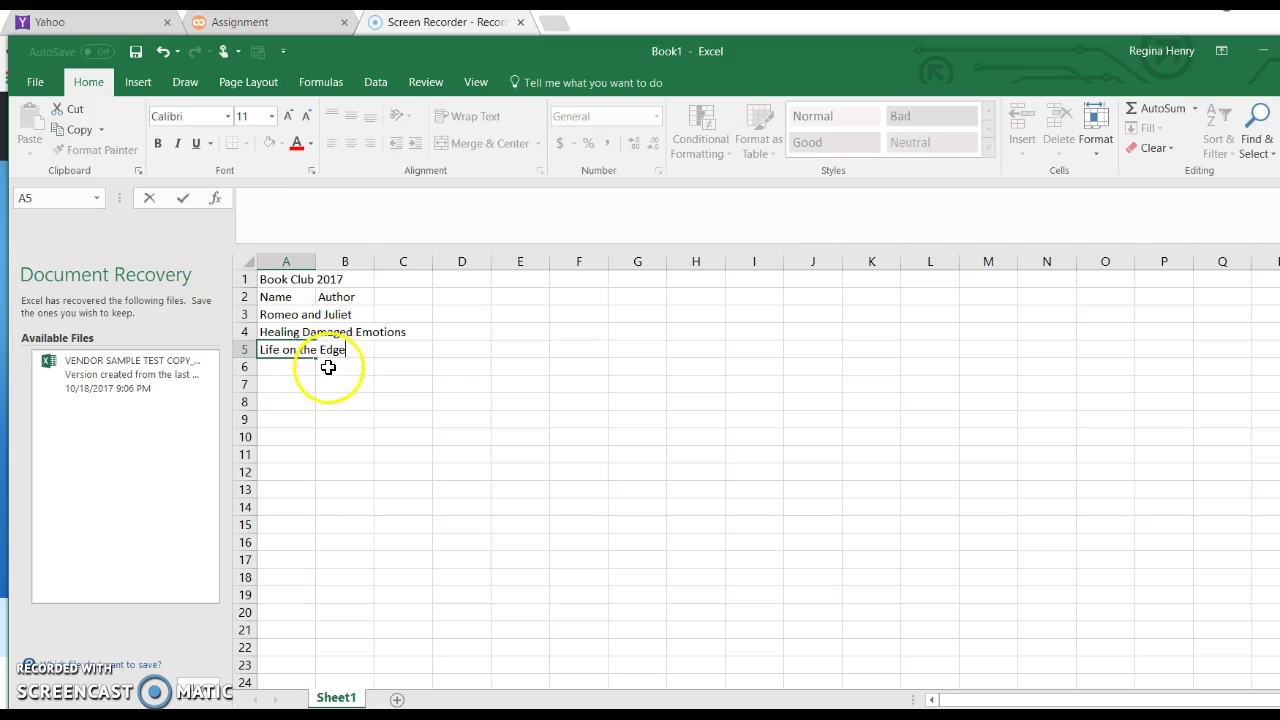
pyautogui.rightClick(333, 363)
pyautogui.click(286, 443)
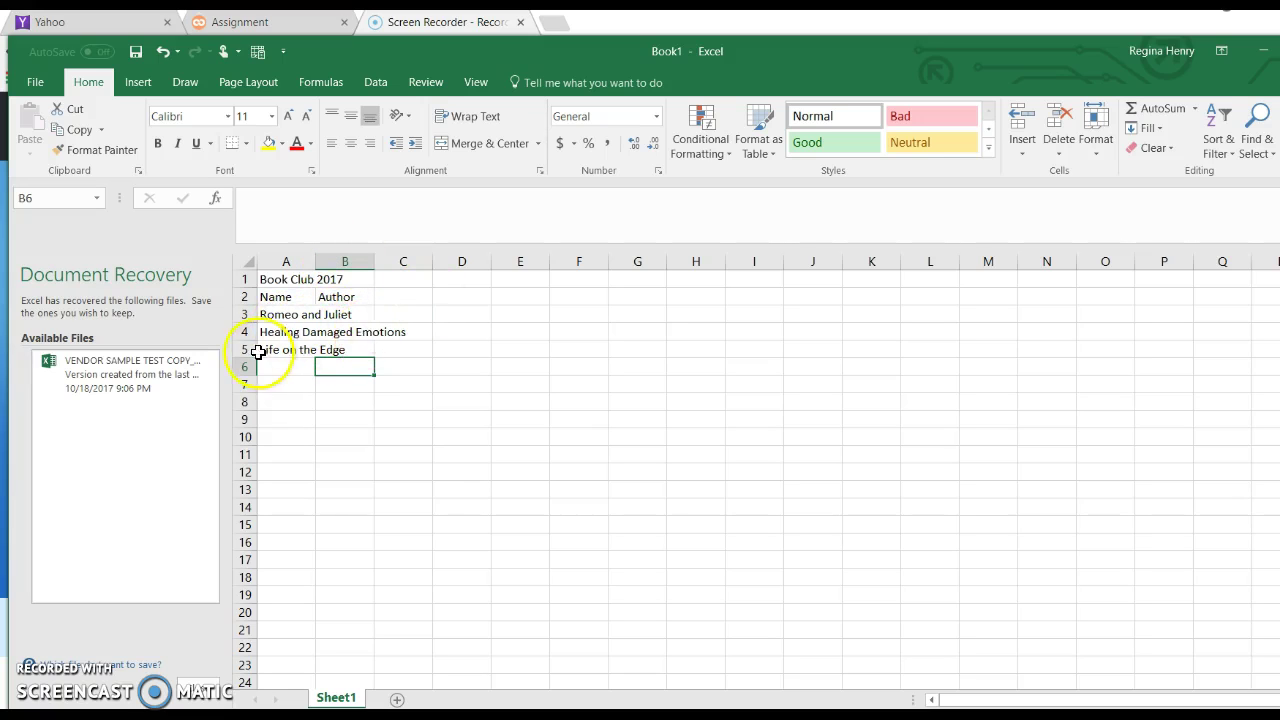
# Fill in the authors Shakespeare, Seaman and Dobson in cells B3 to B5, beside their books
pyautogui.click(343, 316)
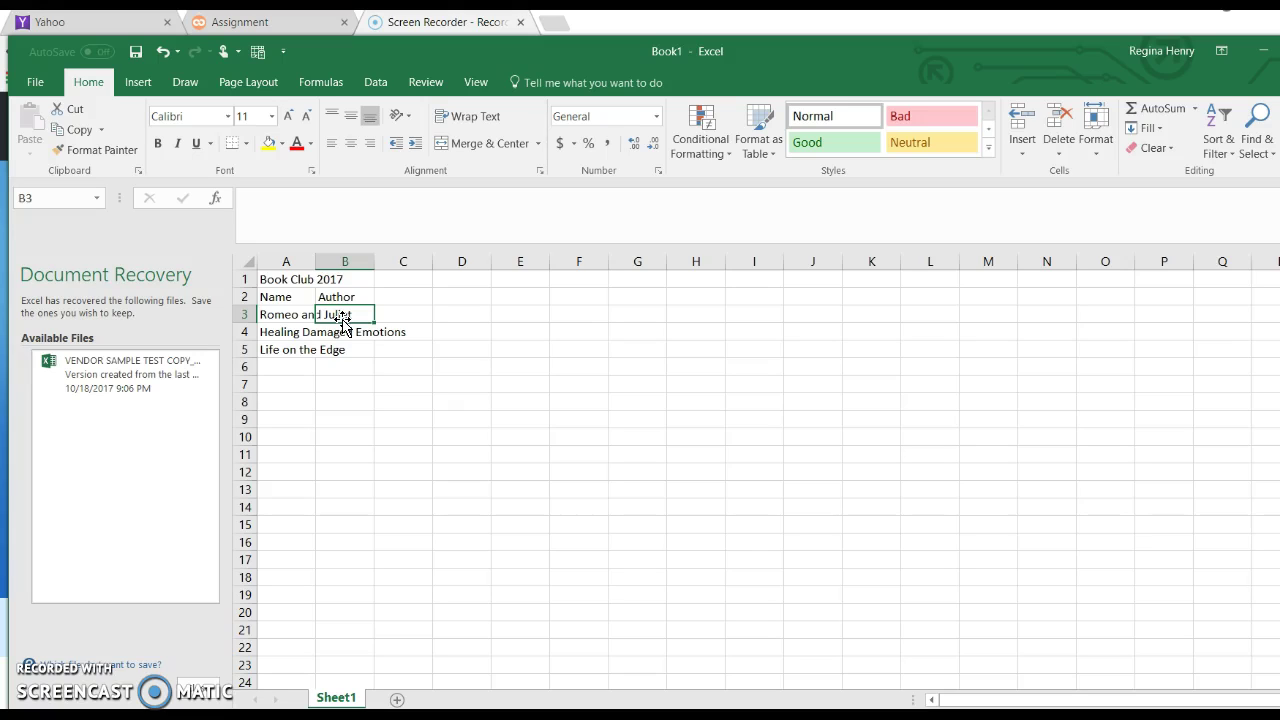
pyautogui.write('Shak')
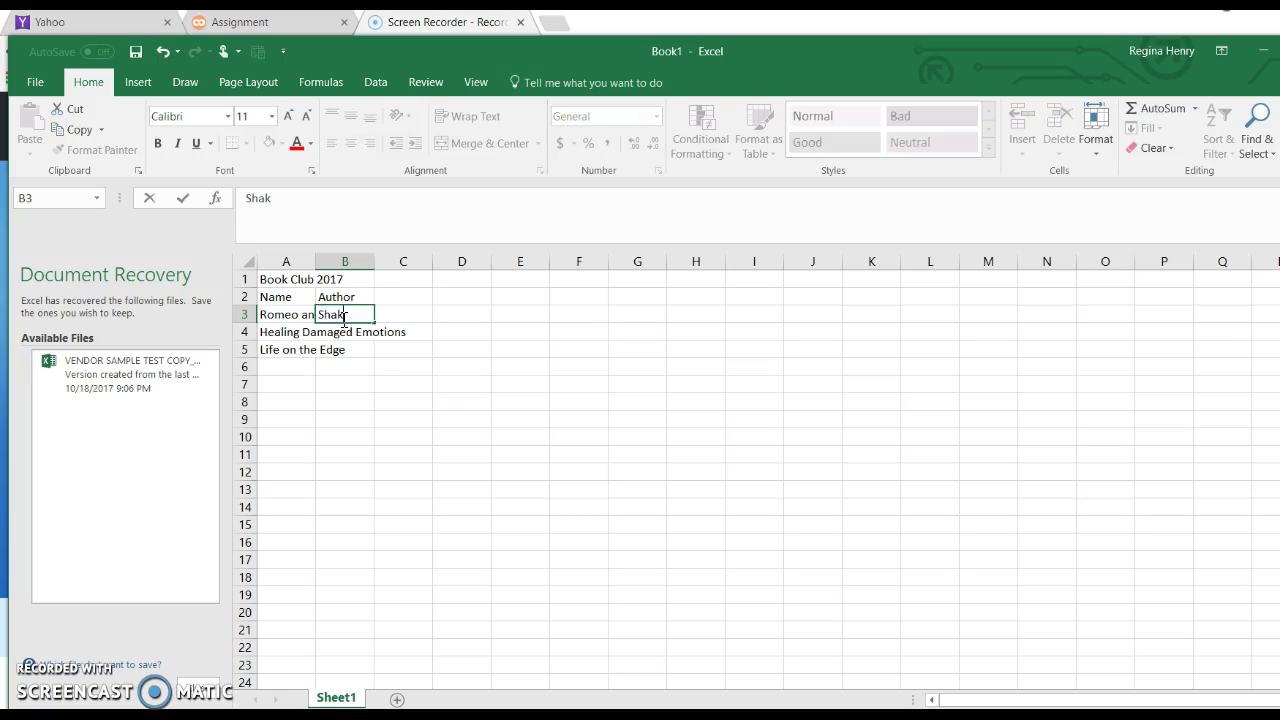
pyautogui.write('espeare')
pyautogui.press('Return')
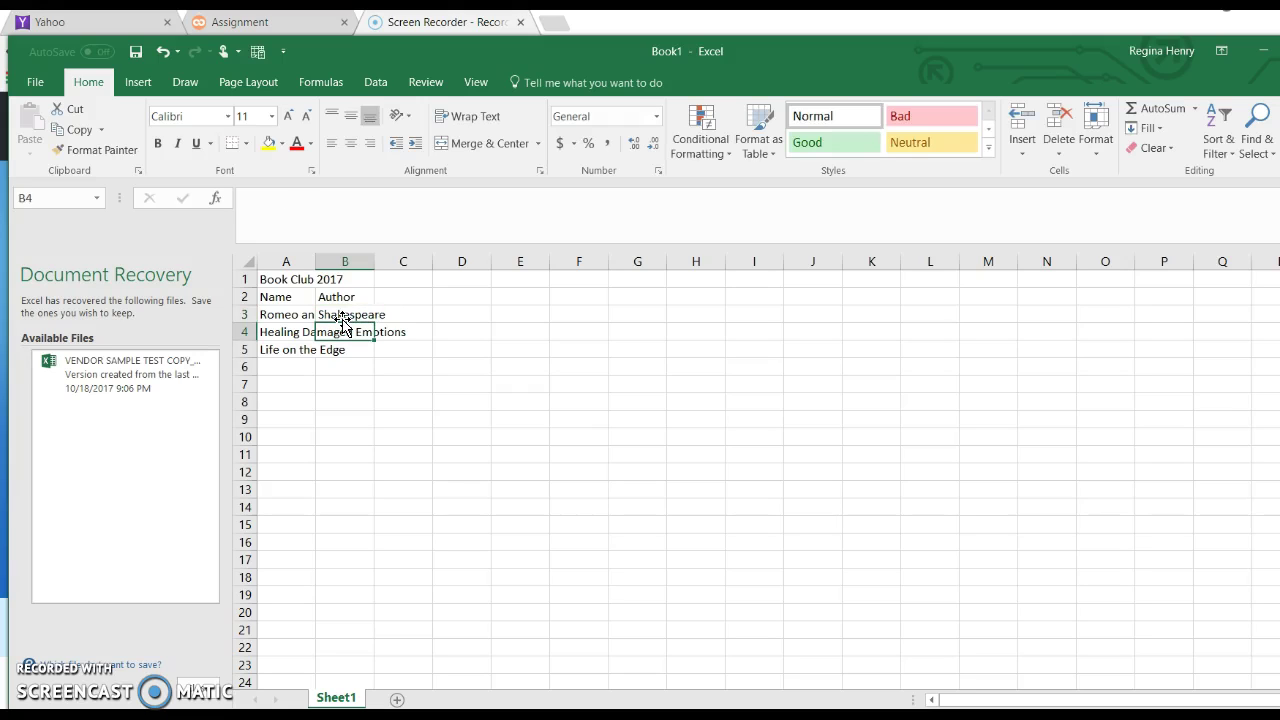
pyautogui.write('Seaman')
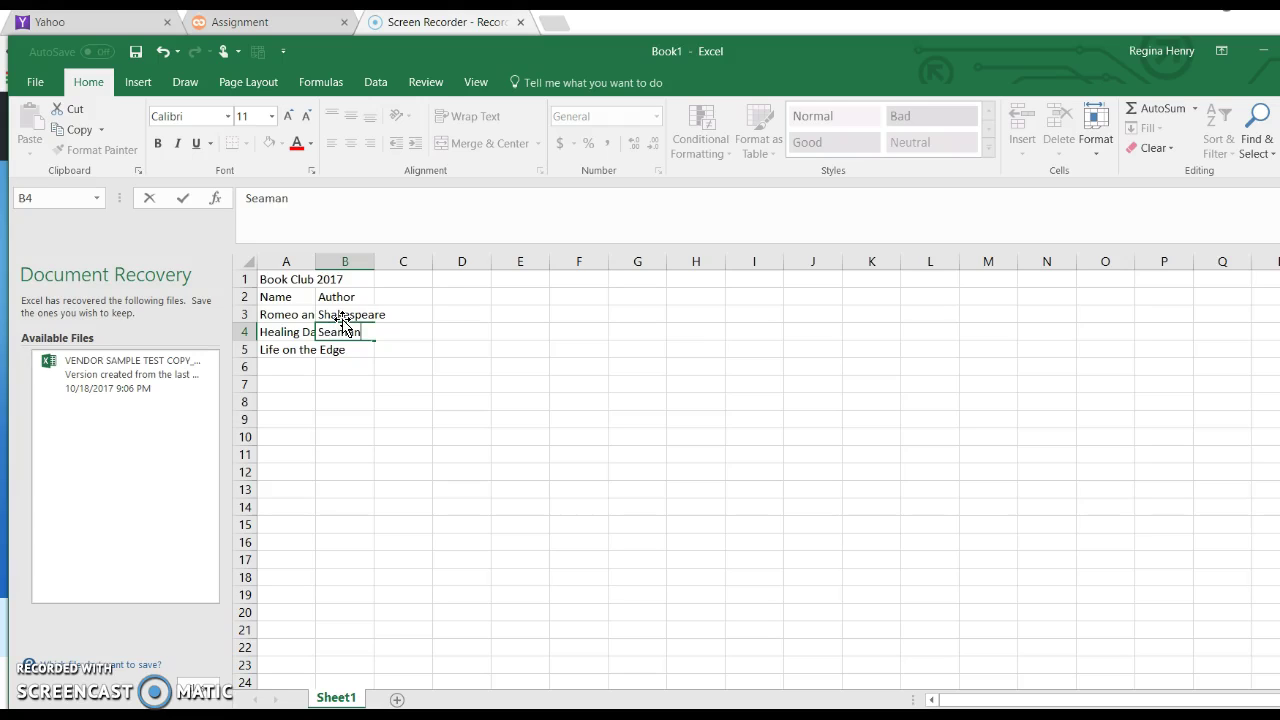
pyautogui.press('Return')
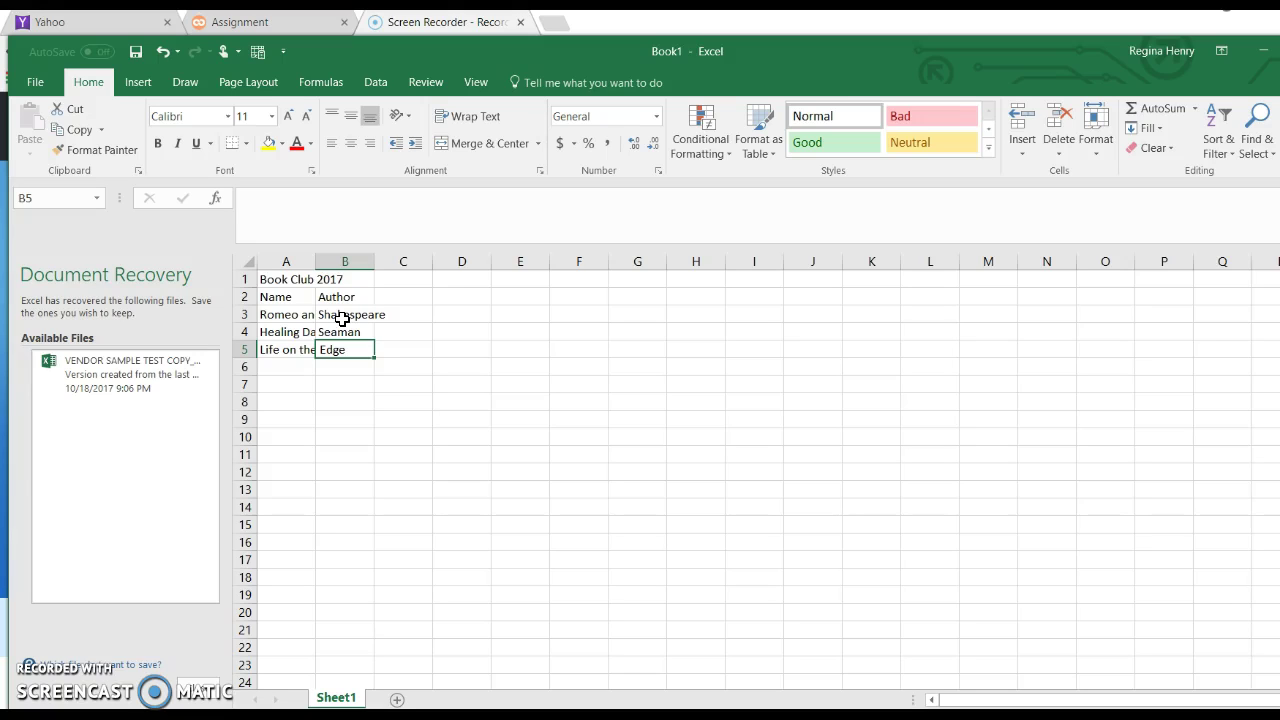
pyautogui.write('Do')
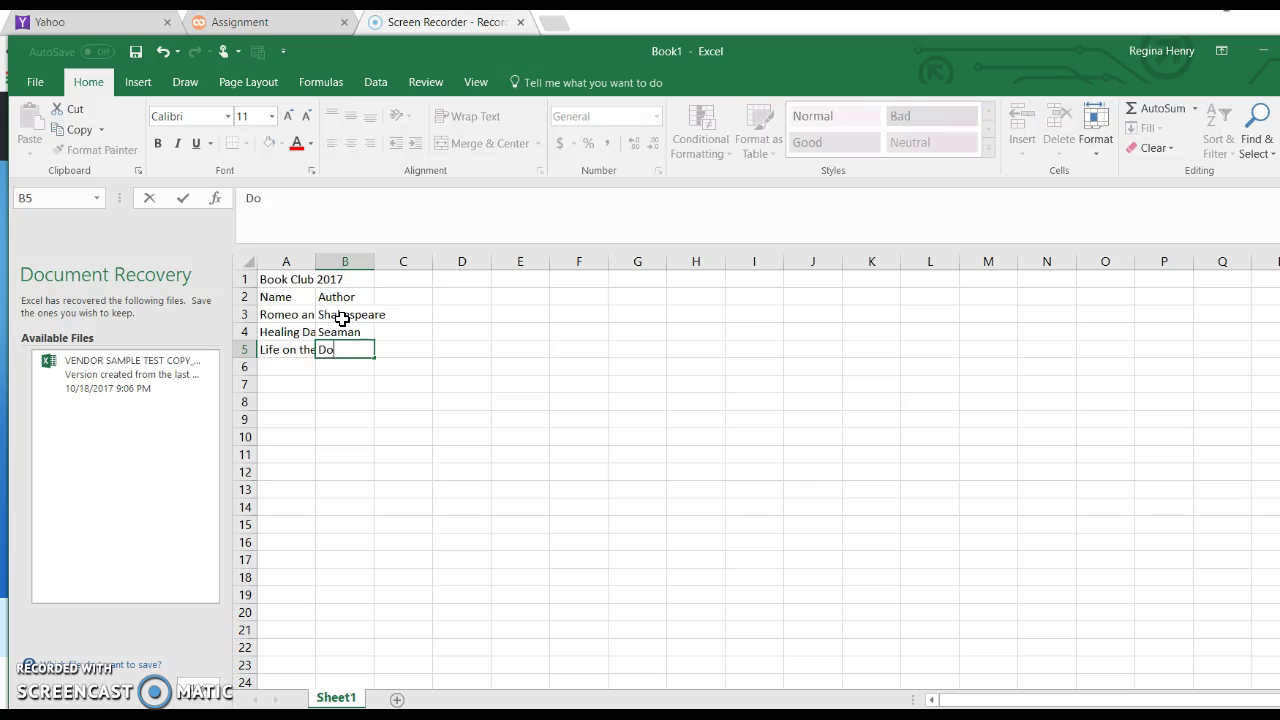
pyautogui.write('bson')
pyautogui.press('BackSpace')
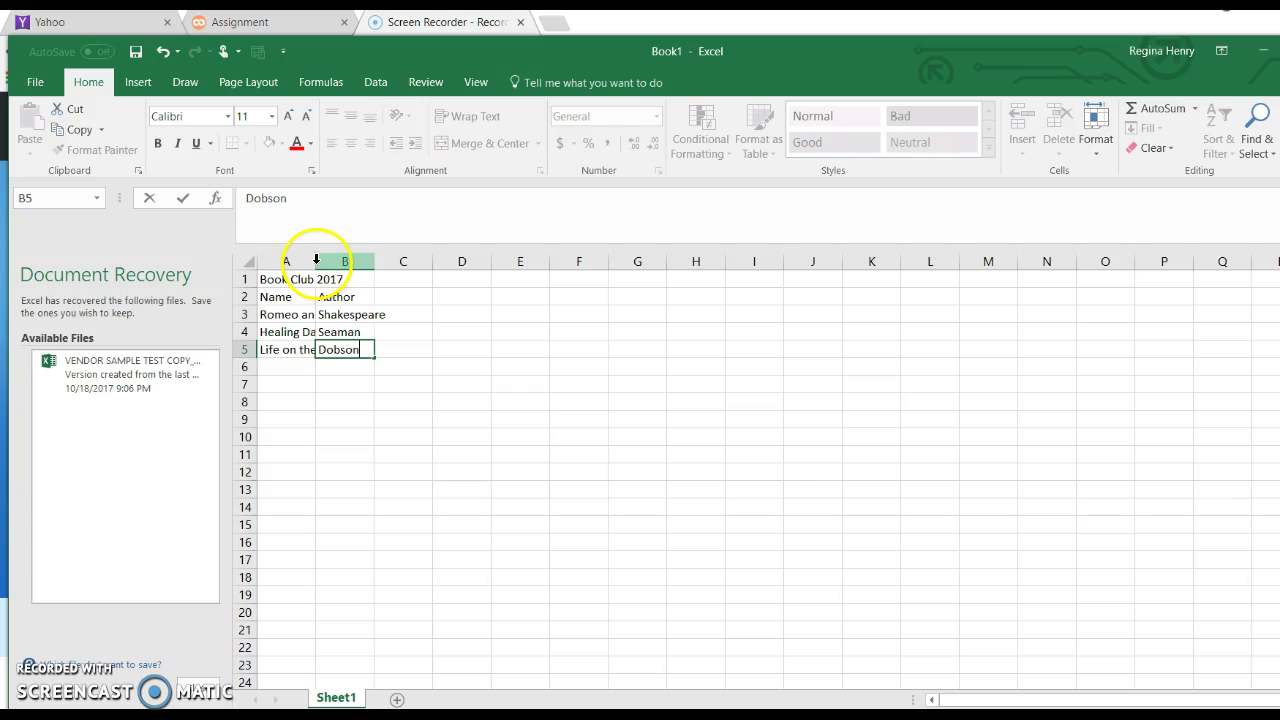
# Widen columns A and B so that the full book titles and author names fit
pyautogui.click(306, 259)
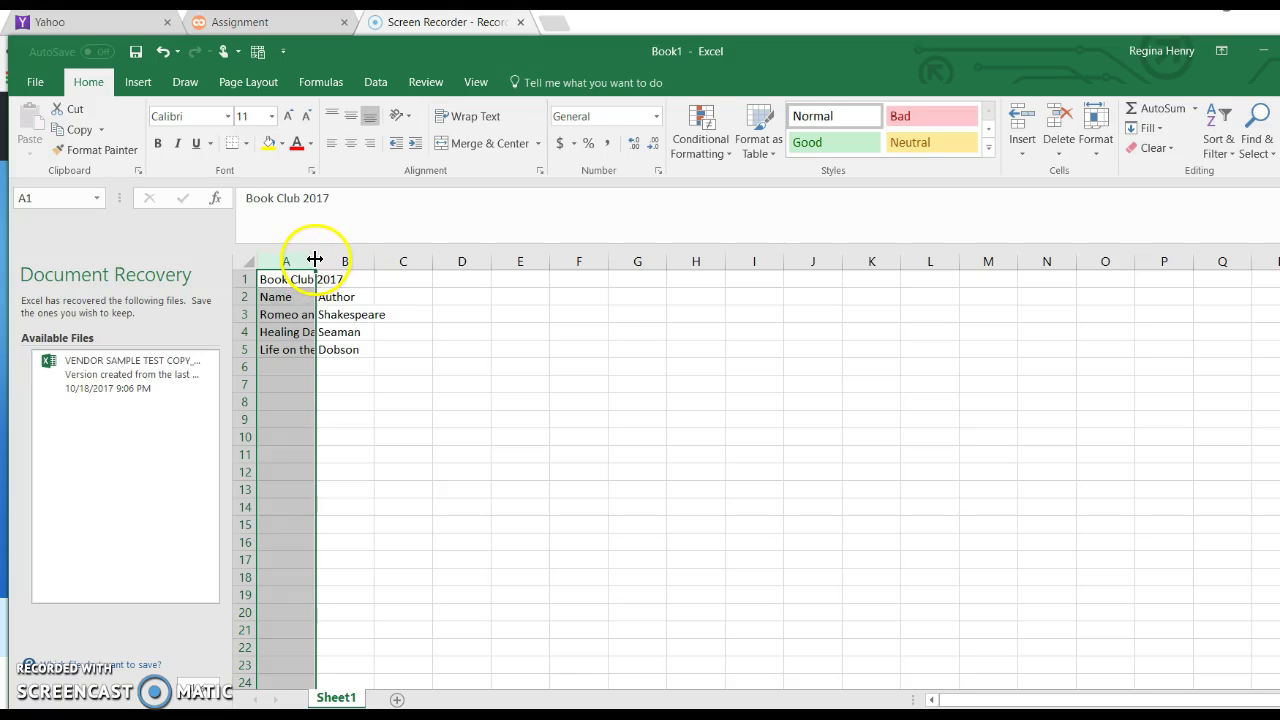
pyautogui.moveTo(314, 259); pyautogui.dragTo(412, 259)
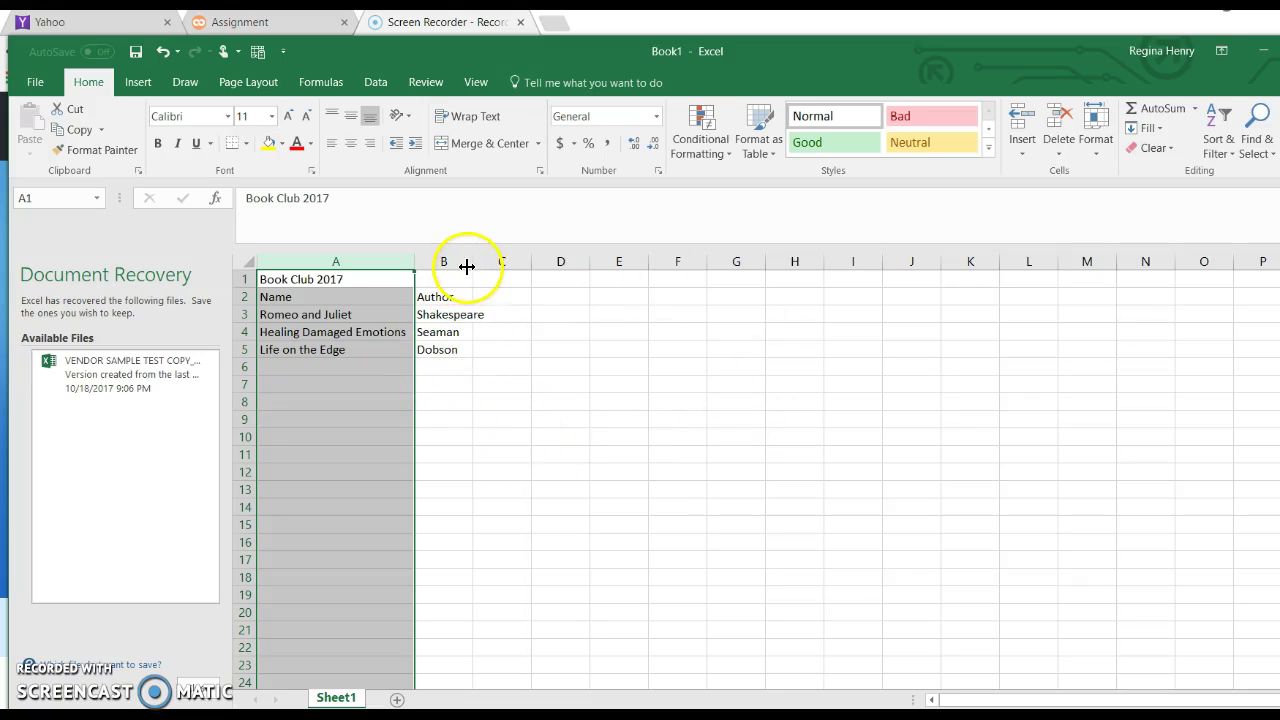
pyautogui.moveTo(471, 263); pyautogui.dragTo(494, 264)
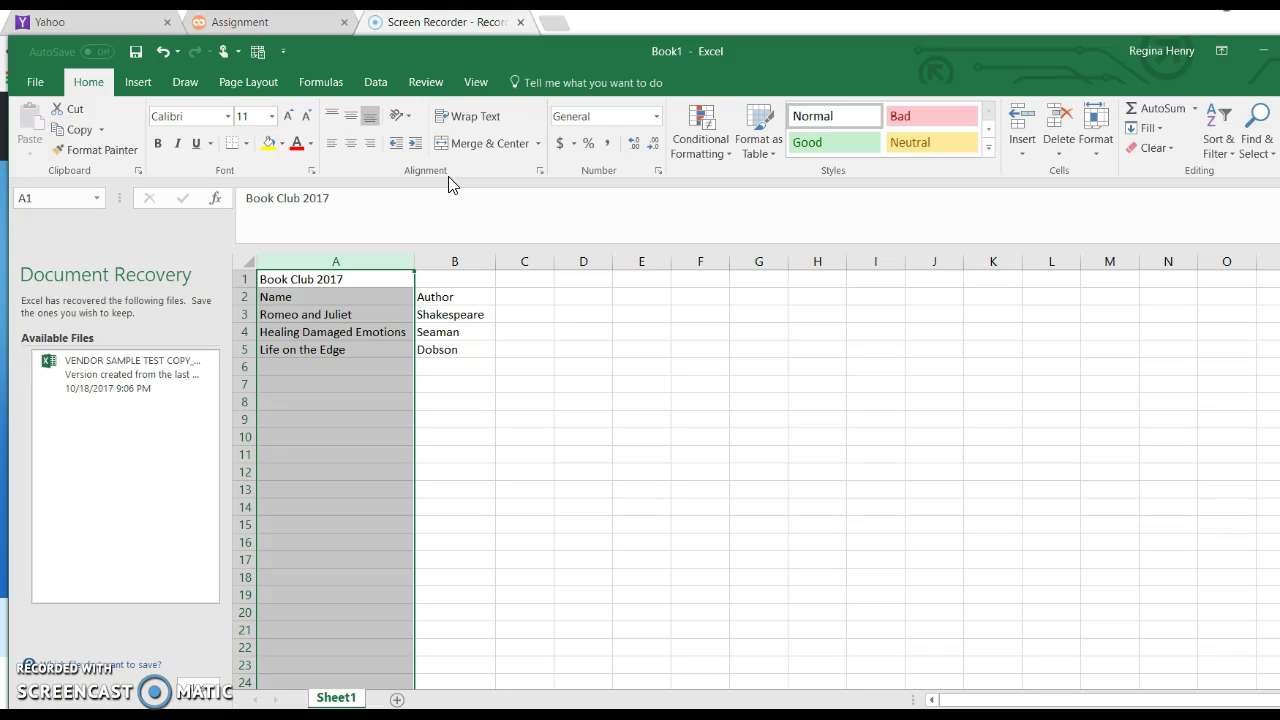
# Clear the contents of row 5, which holds the "Life on the Edge" entry
pyautogui.click(329, 366)
pyautogui.click(342, 346)
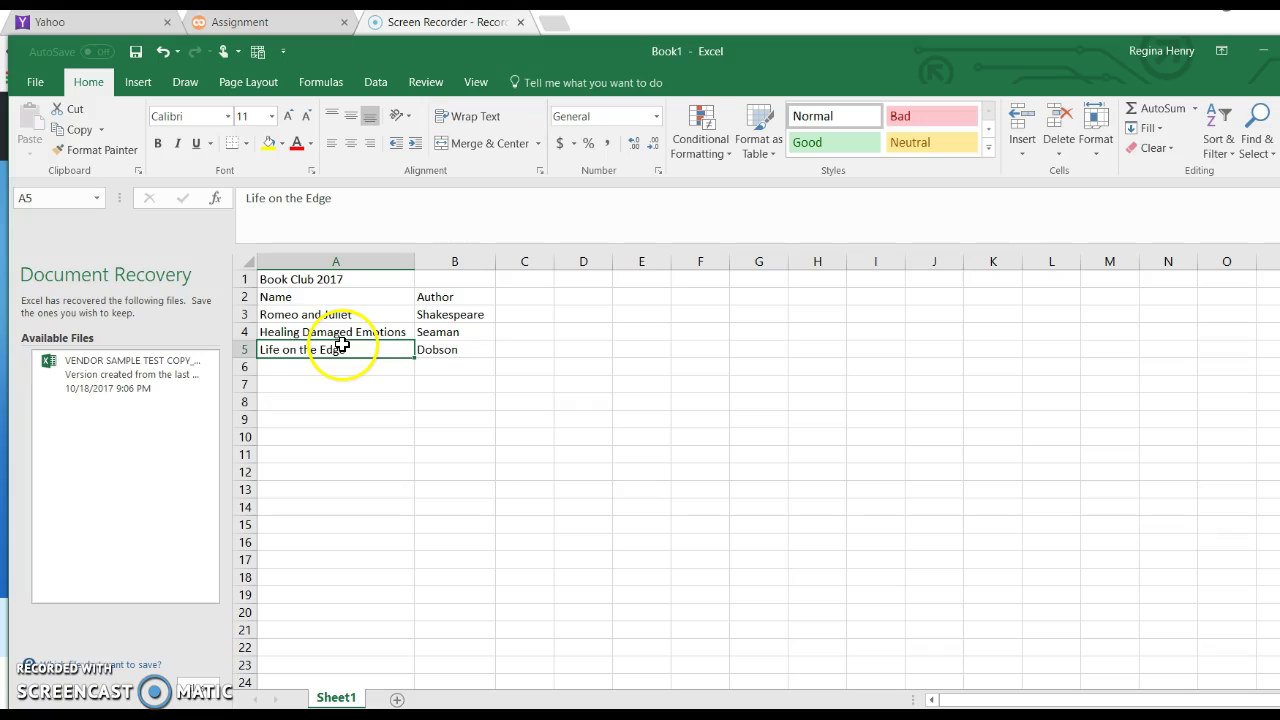
pyautogui.click(238, 349)
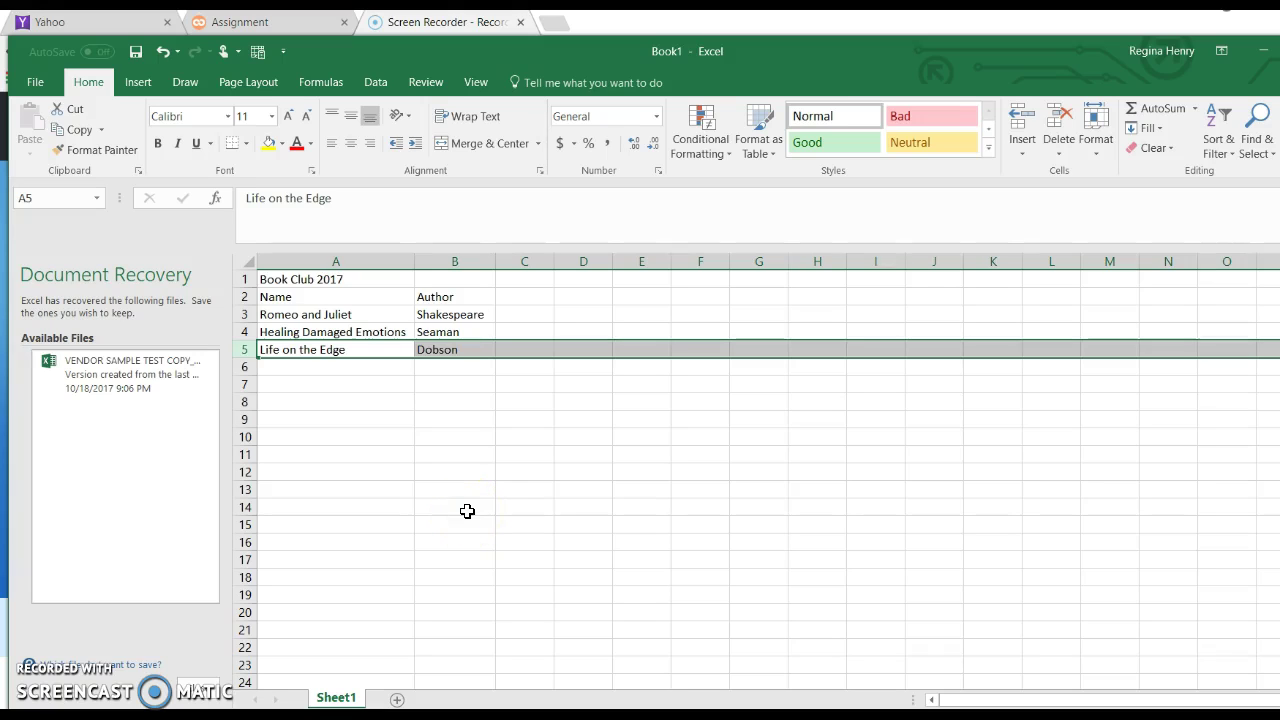
pyautogui.press('Delete')
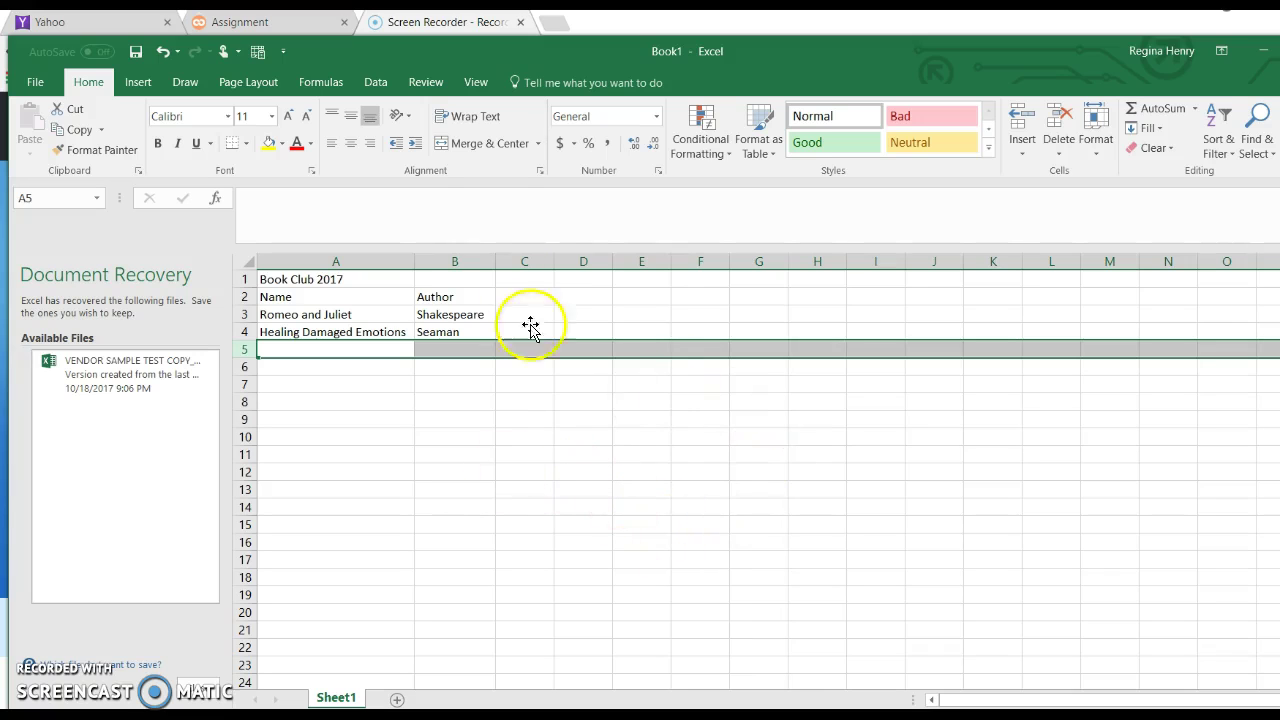
# Undo the clearing of row 5 to restore the "Life on the Edge" entry and its author
pyautogui.click(164, 55)
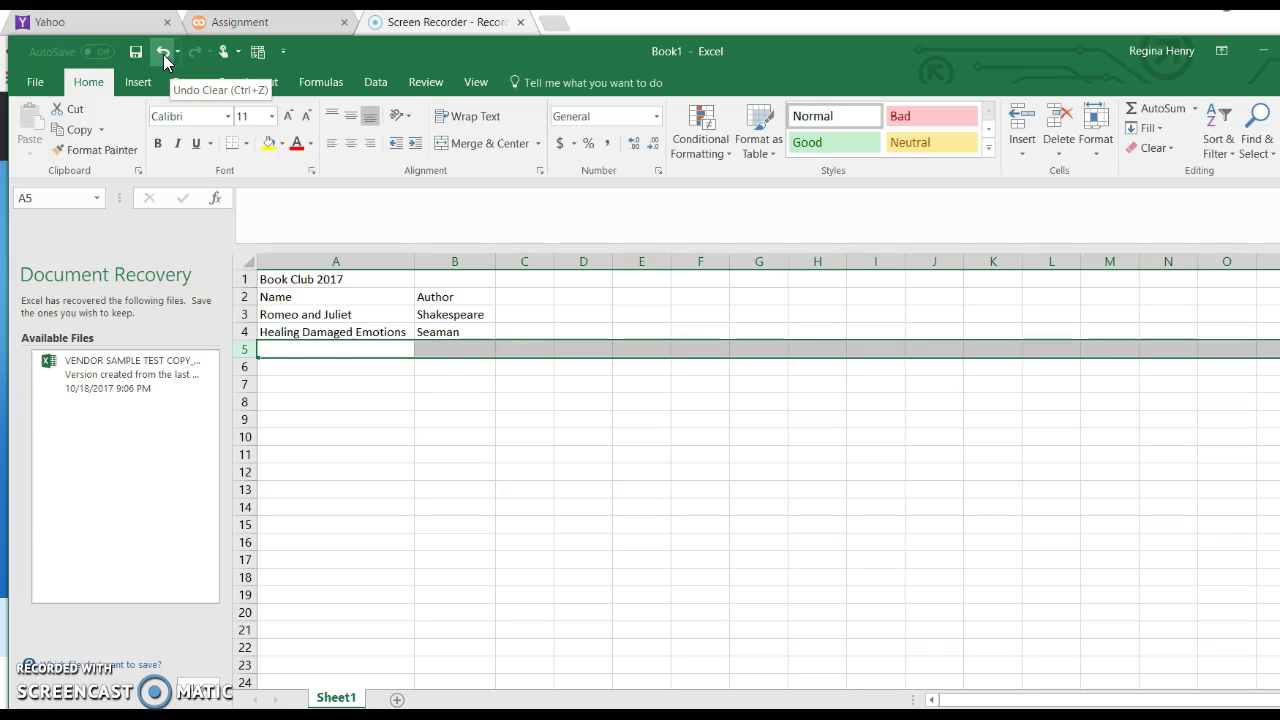
pyautogui.click(164, 55)
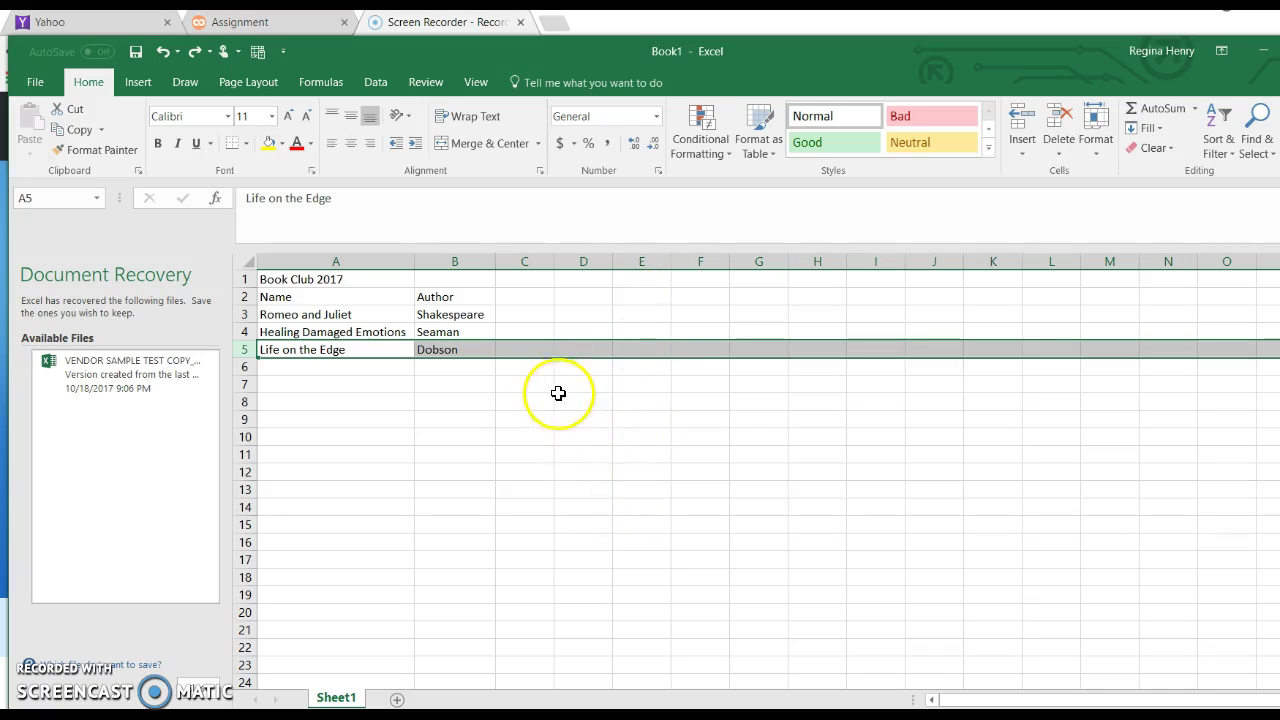
# Format the "Book Club 2017" title in cell A1 with a red font colour and bold
pyautogui.click(296, 282)
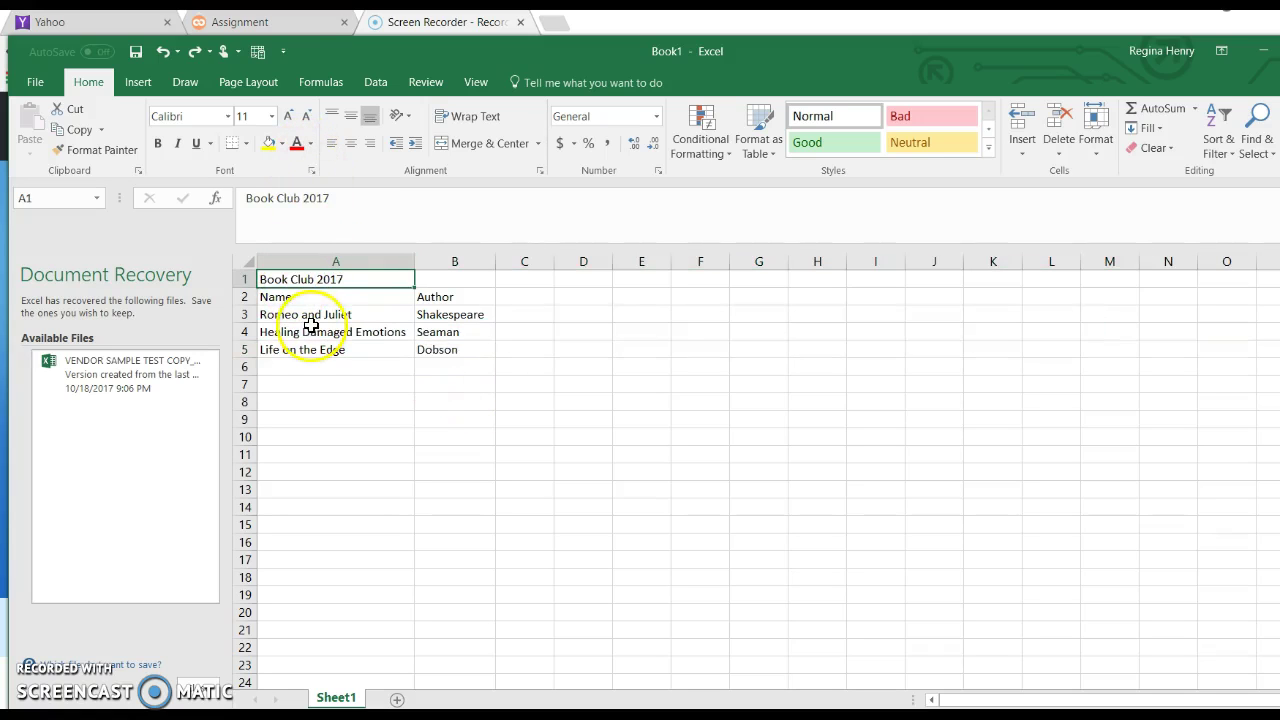
pyautogui.click(297, 146)
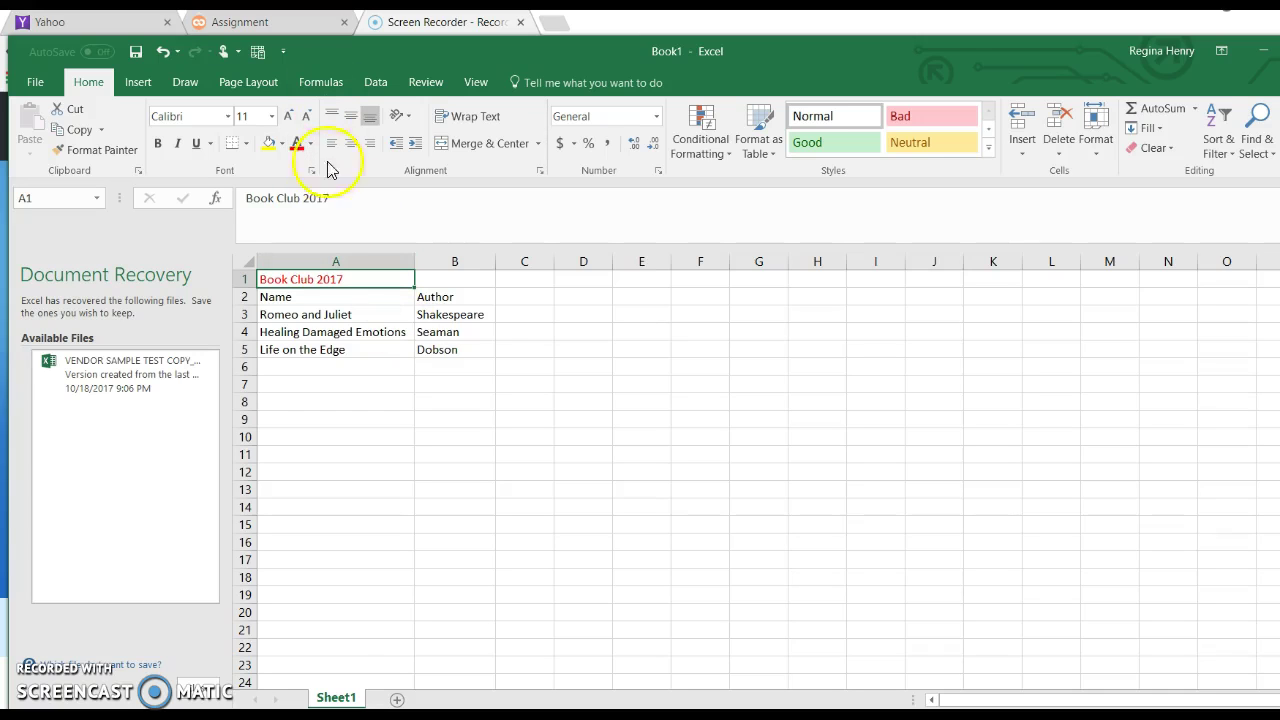
pyautogui.click(158, 144)
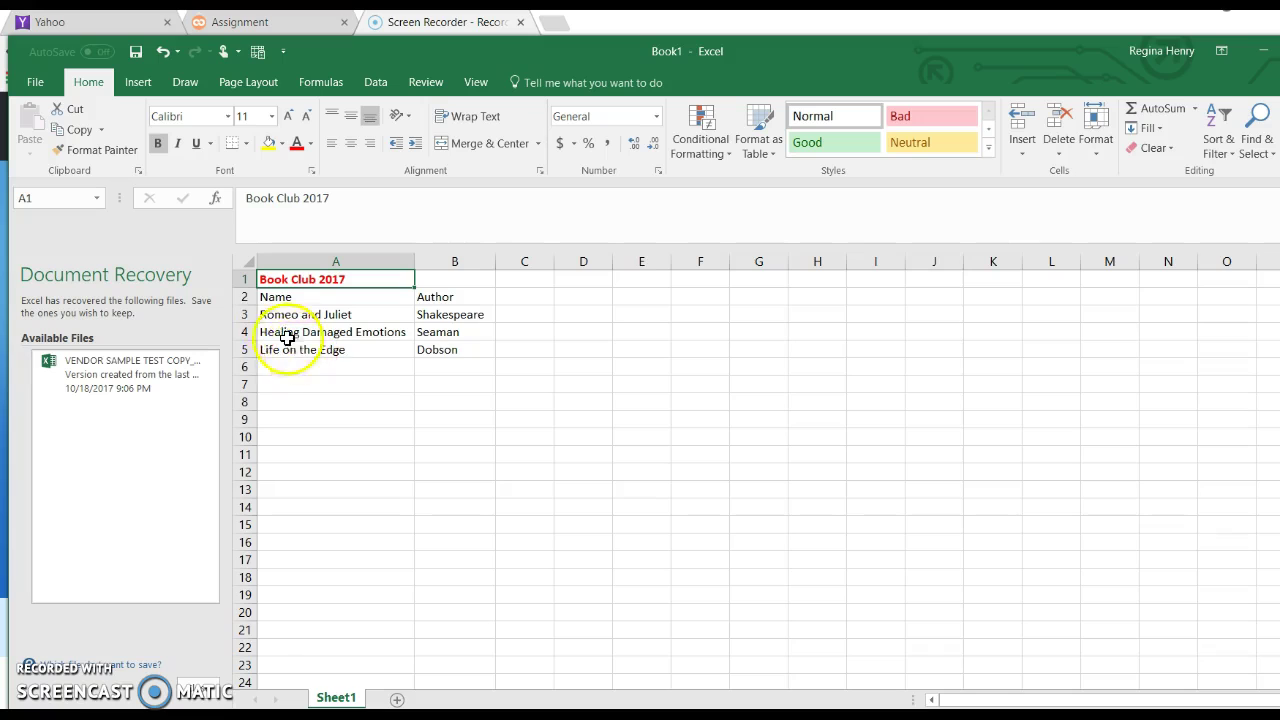
# Set the font colour of the headings and book entries in A2:B5 to the green theme colour
pyautogui.click(271, 297)
pyautogui.moveTo(271, 297); pyautogui.dragTo(456, 337)
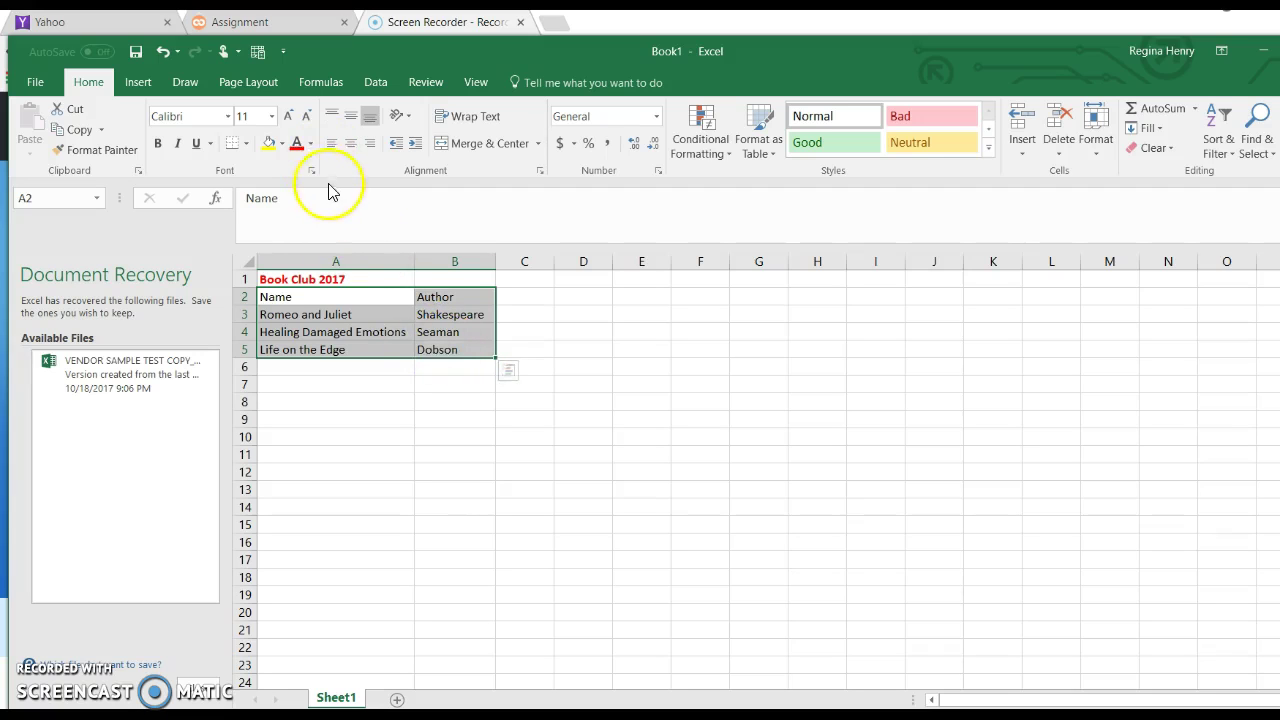
pyautogui.click(311, 146)
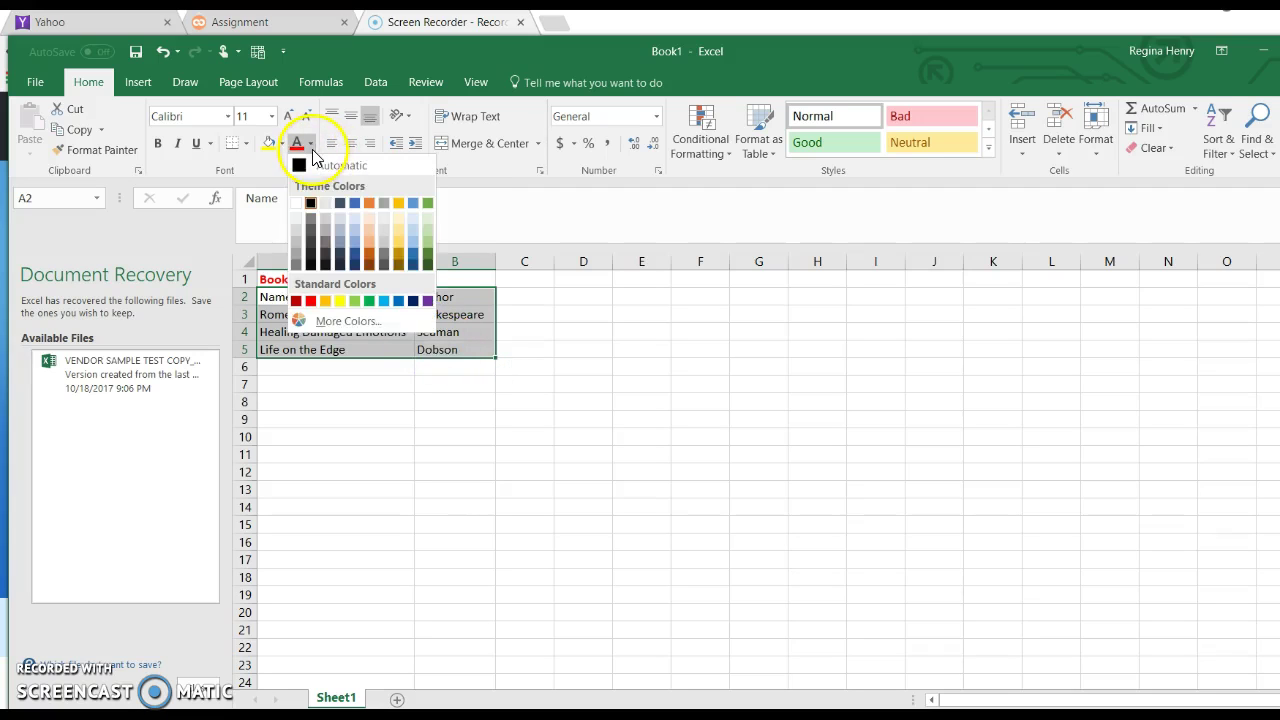
pyautogui.click(429, 205)
pyautogui.click(339, 469)
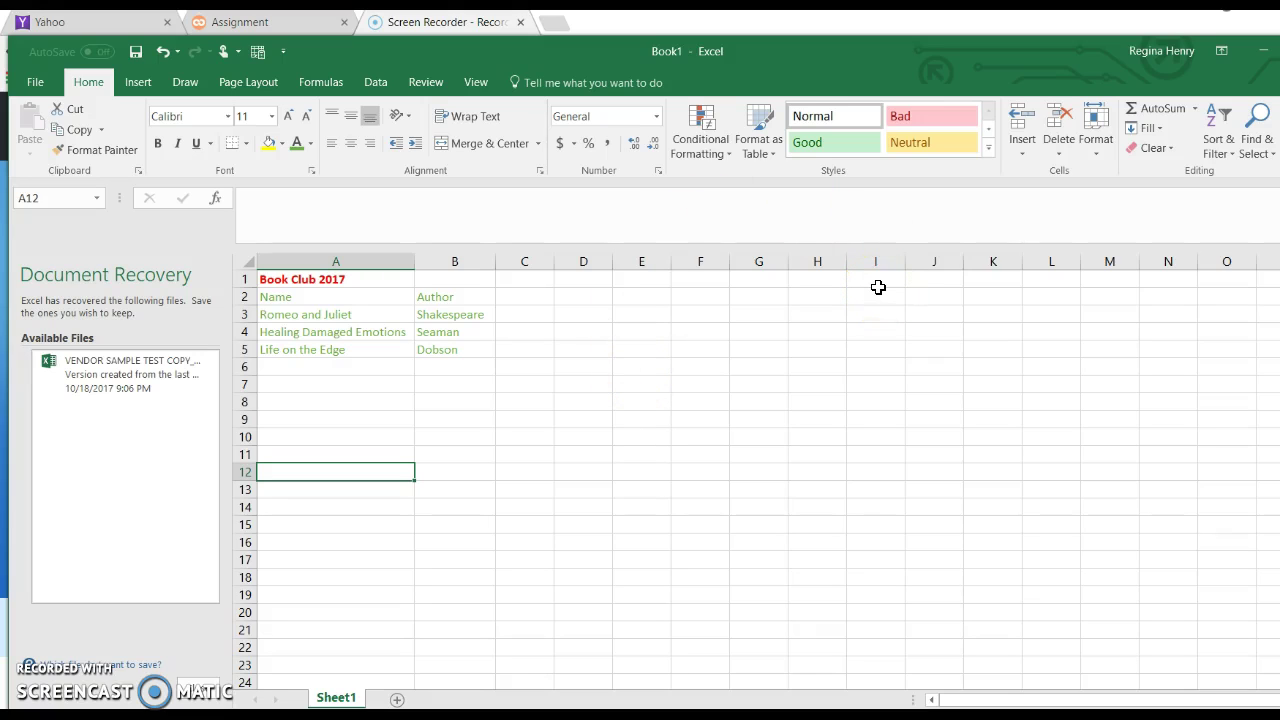
pyautogui.click(443, 298)
pyautogui.press('Down')
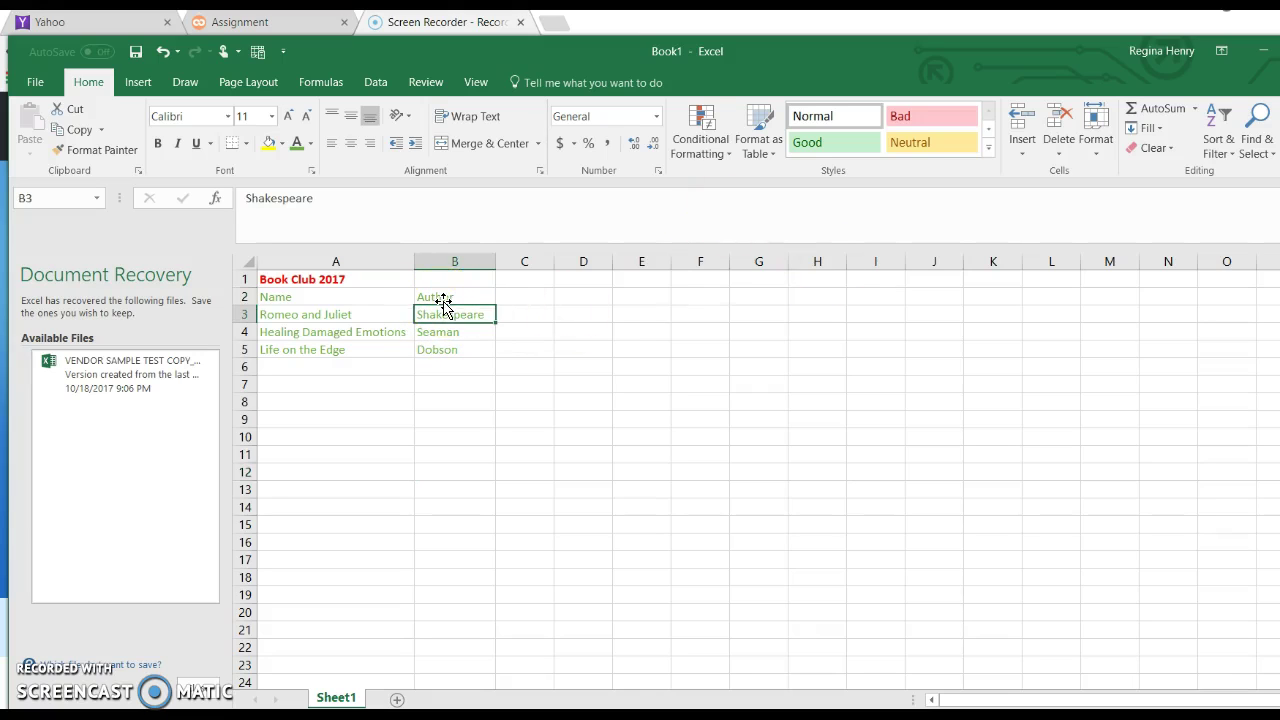
pyautogui.click(537, 315)
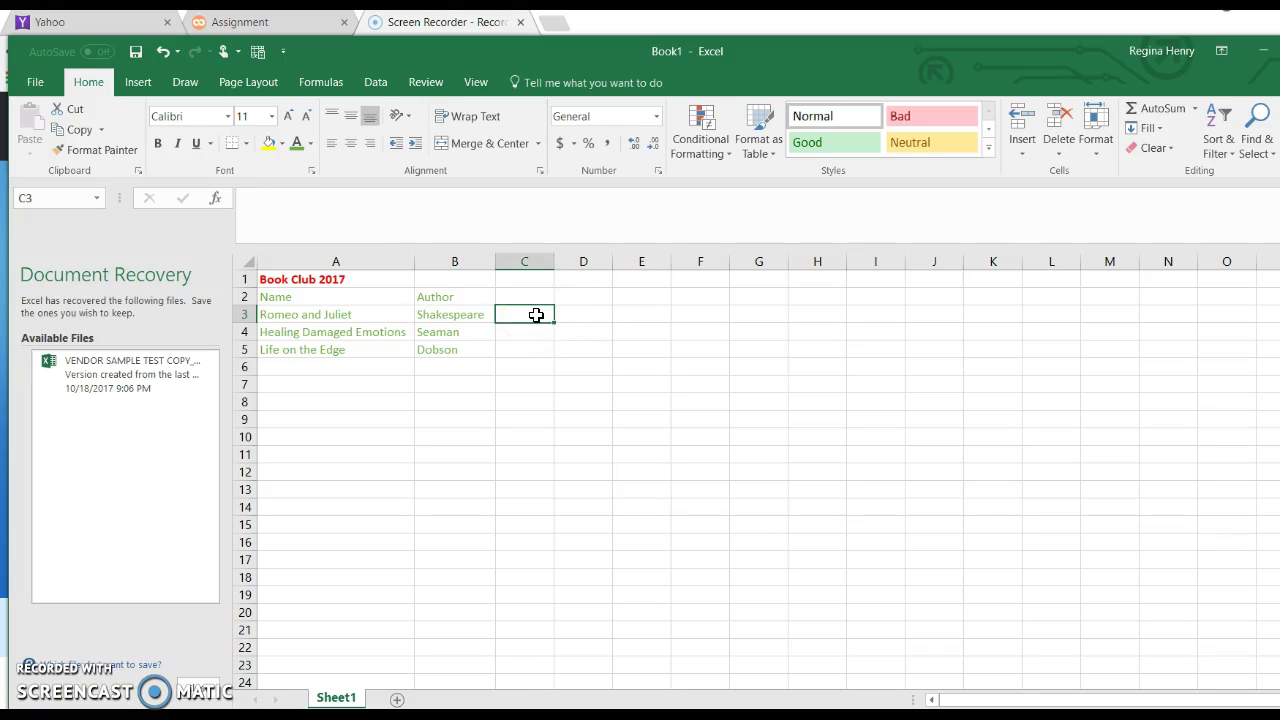